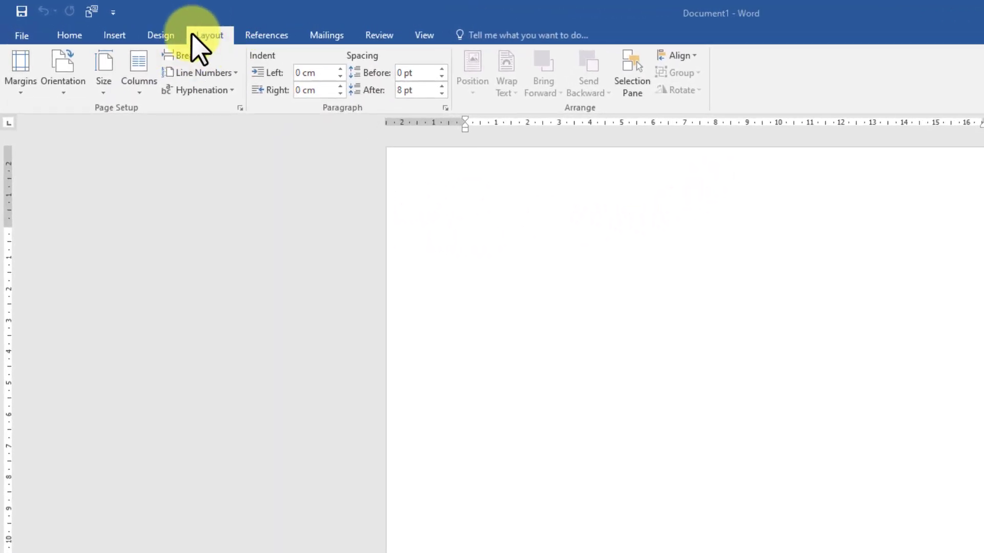
Step: Make the page A4 portrait with Normal margins of 2.54 cm on every side
left_click(106, 93)
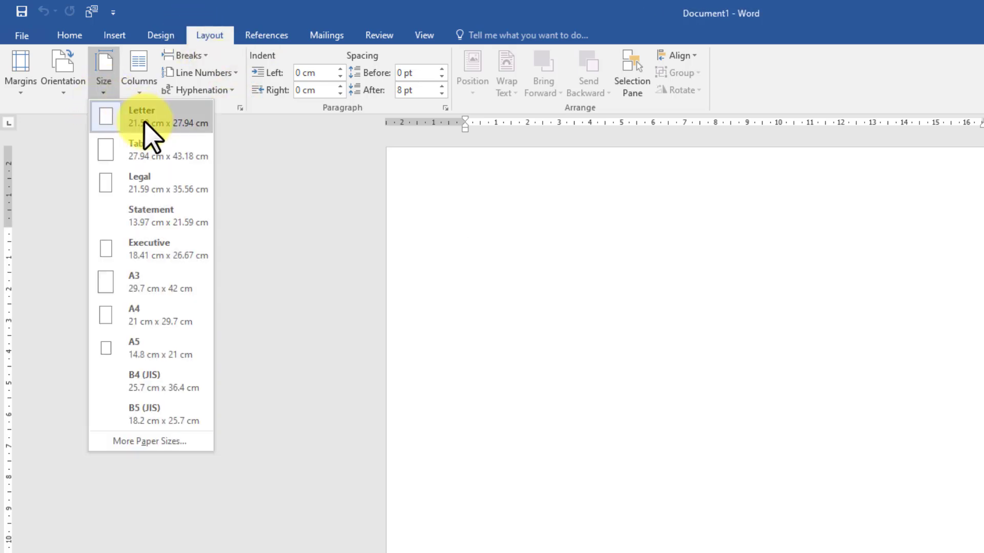
left_click(140, 320)
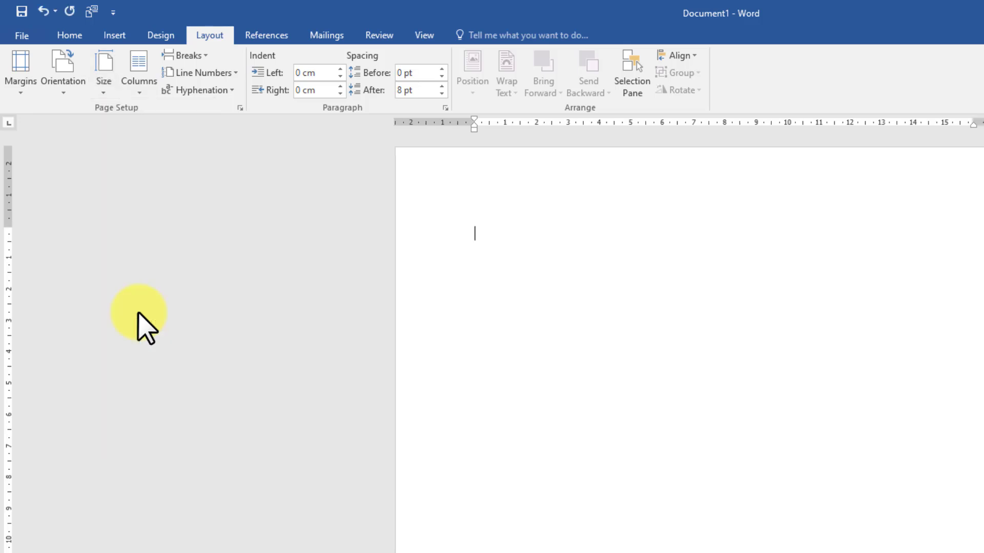
left_click(77, 109)
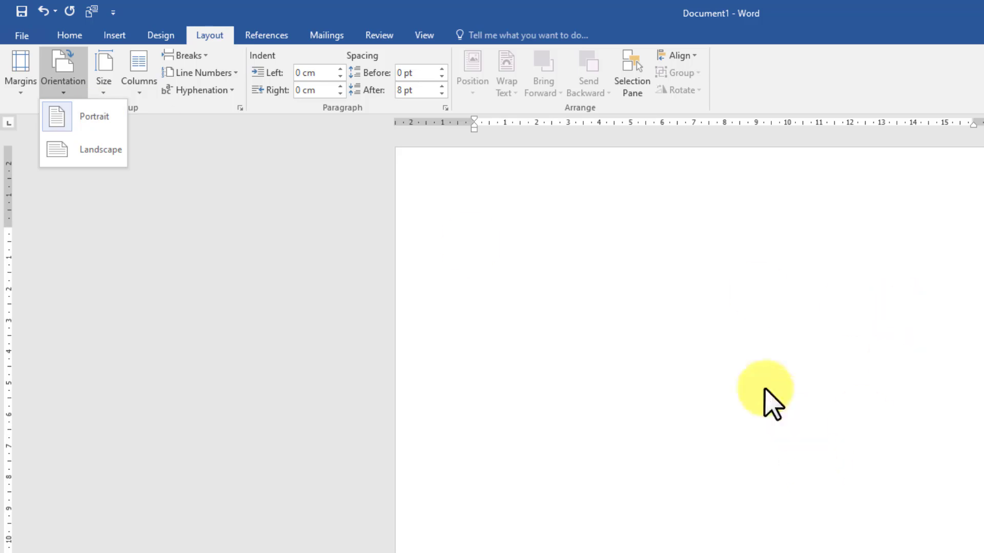
left_click(72, 116)
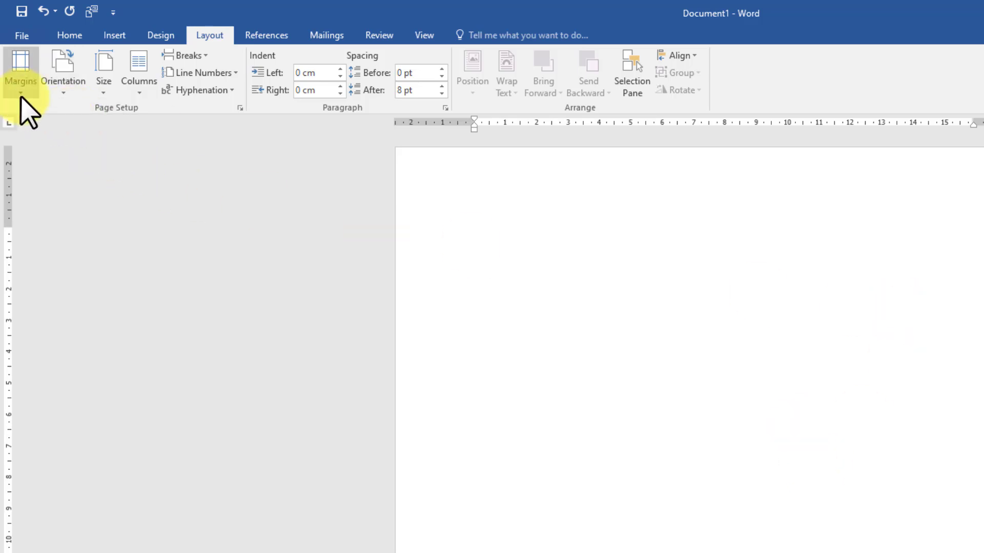
left_click(21, 98)
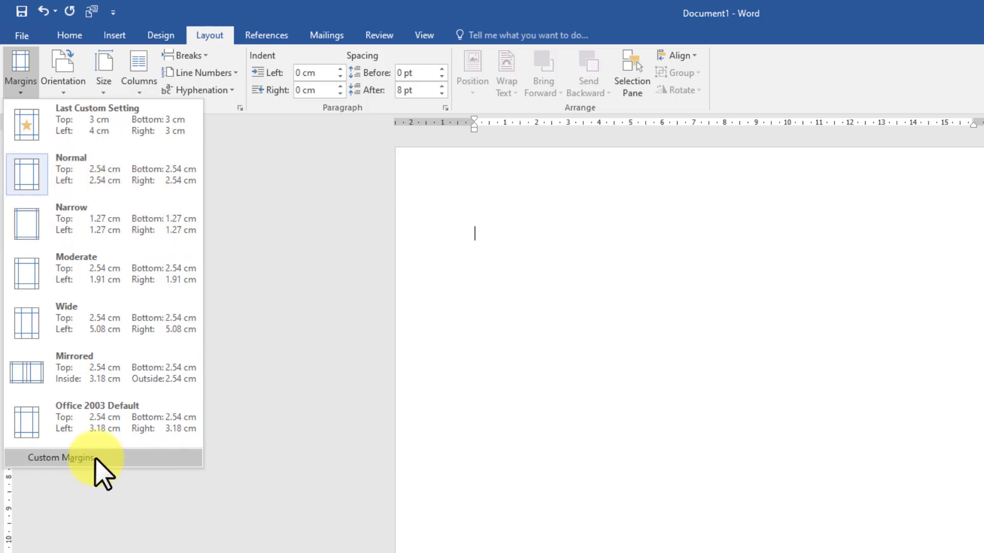
left_click(82, 175)
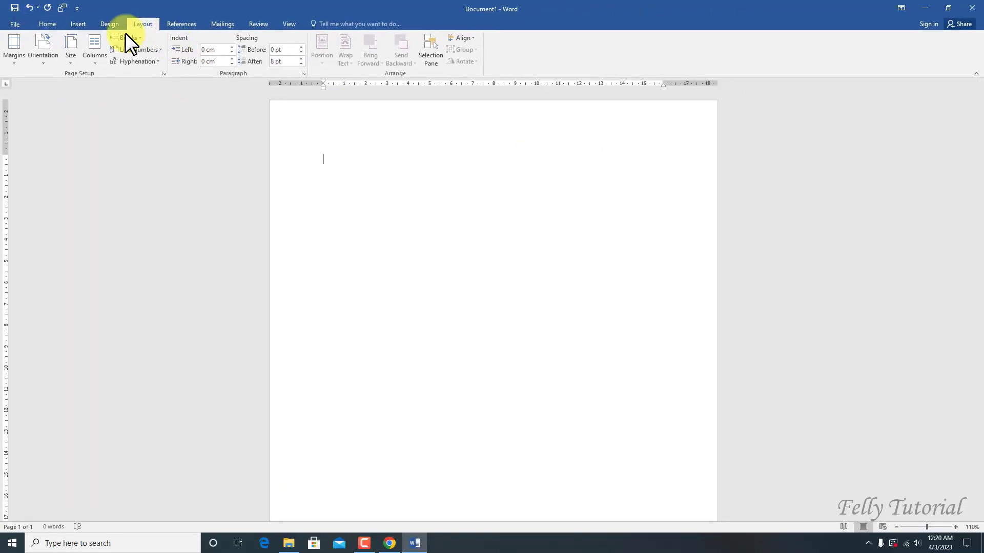
Step: Type the title lines 'JADWAL PIKET KEBERSIHAN' and 'KELAS X1B' at the top of the page
left_click(47, 23)
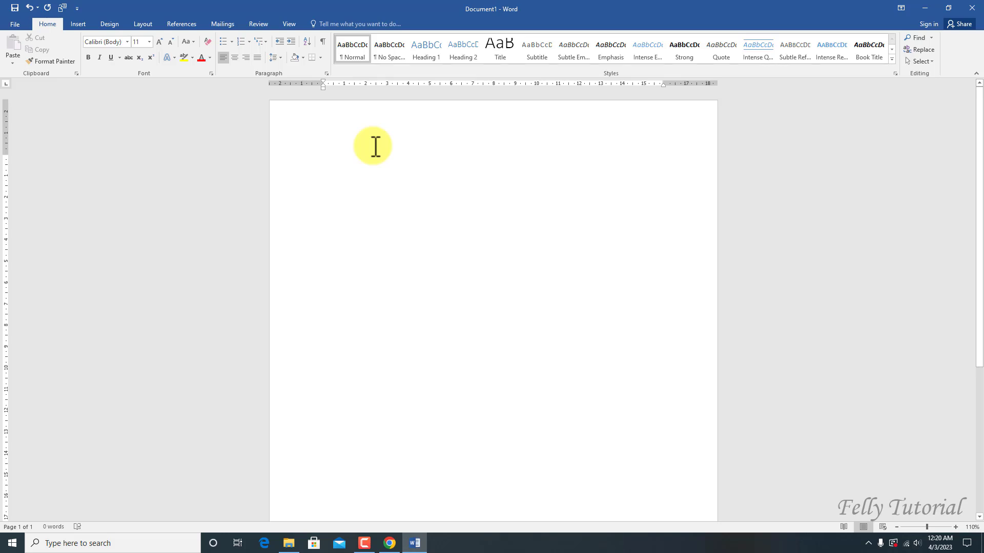
type("J")
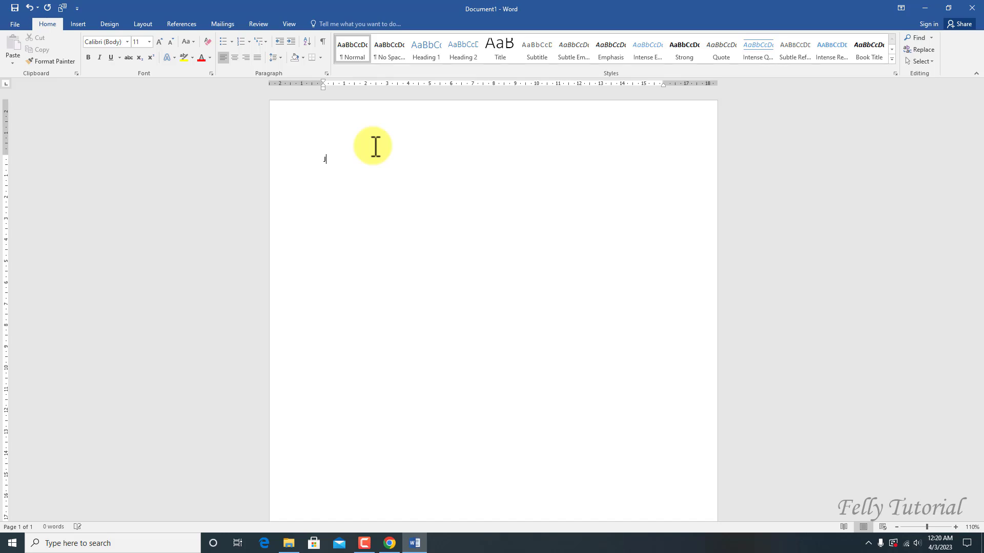
type("ADWAL")
type(" PIKET")
type(" KEBE")
type("RS")
type("IHAN ")
type("KELAS ")
type("X")
type("1B")
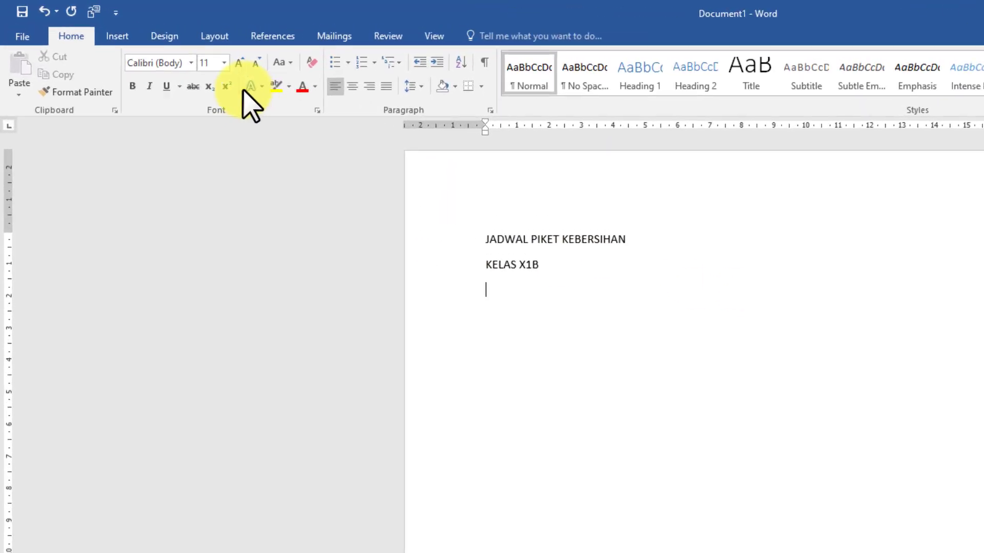
Step: Insert a three-column, two-row table below the heading
left_click(128, 41)
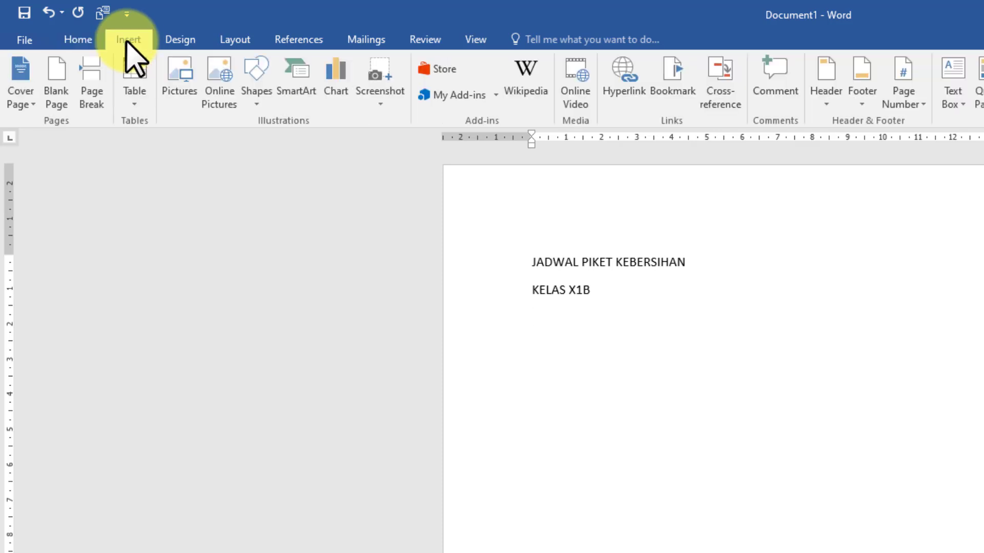
left_click(135, 105)
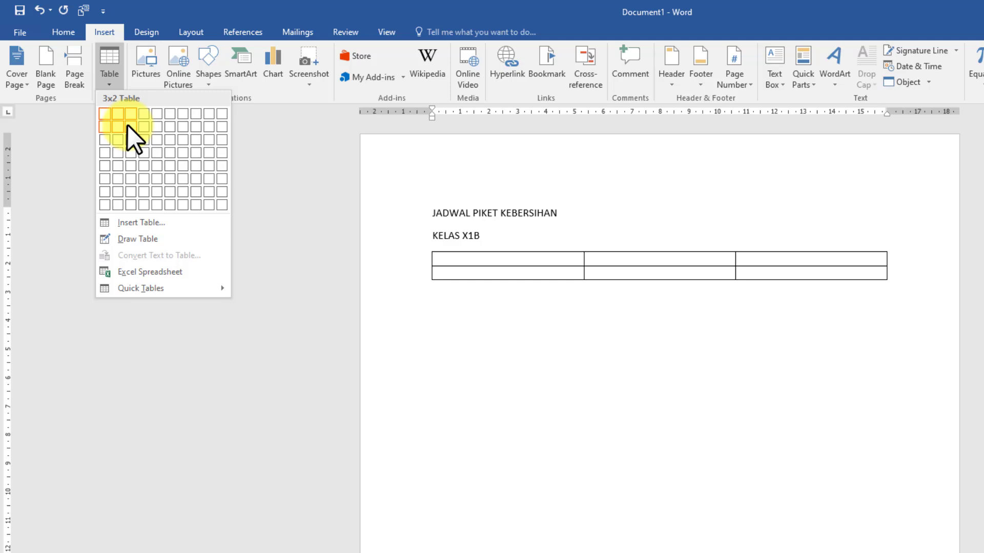
left_click(127, 125)
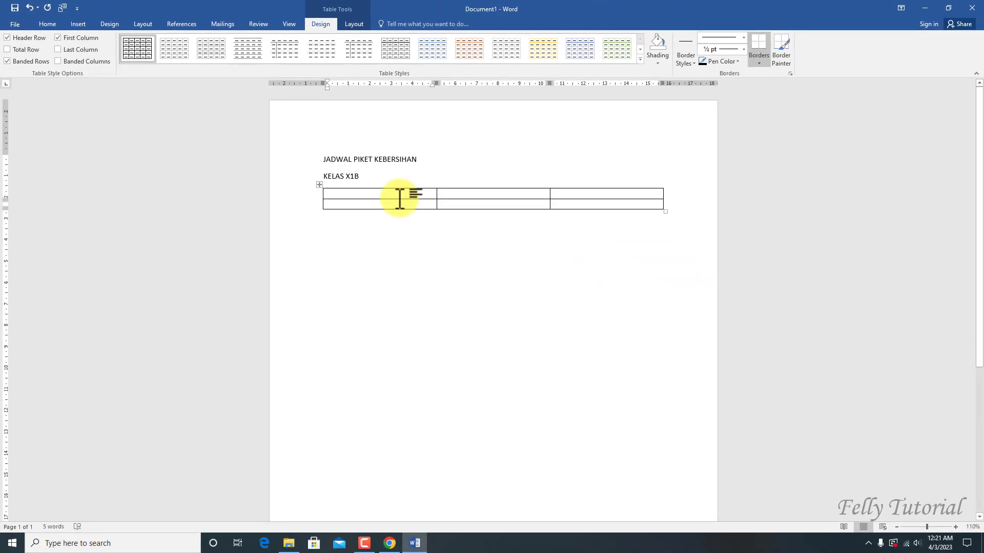
Step: Fill the table's first row with the headers SENIN, SELASA and RABU
type("s")
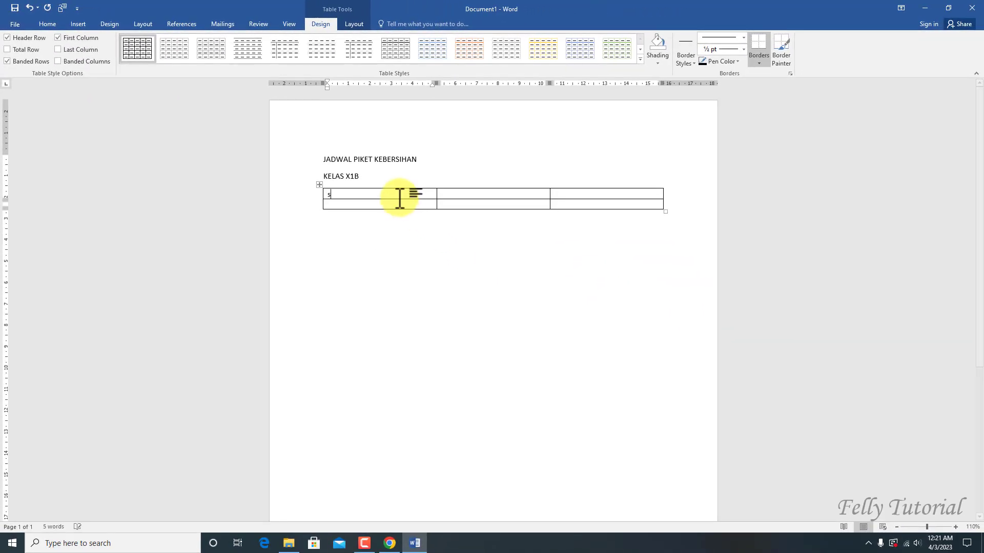
key("BackSpace")
type("SE")
type("NIN")
key("Tab")
type("SELASA")
key("Tab")
type("RAB")
type("U")
Step: Start the numbered student list under SENIN and align it to the cell's left edge
left_click(372, 203)
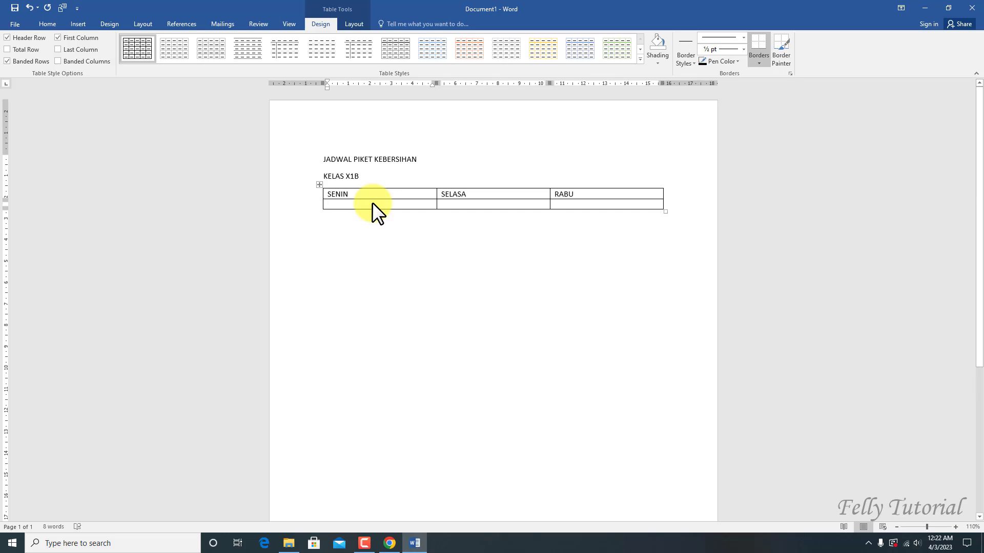
type("1. ")
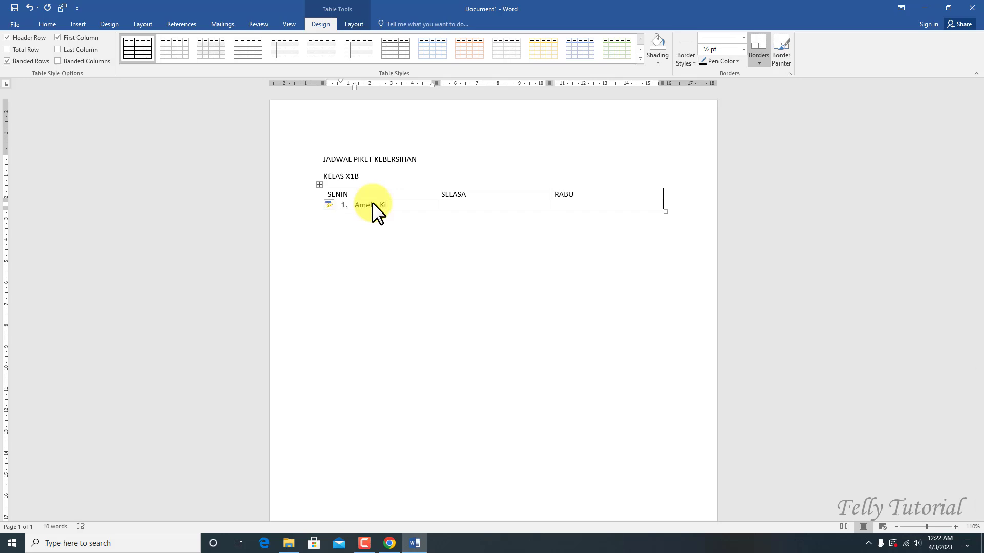
type("Amelia Kiannsih")
key("Return")
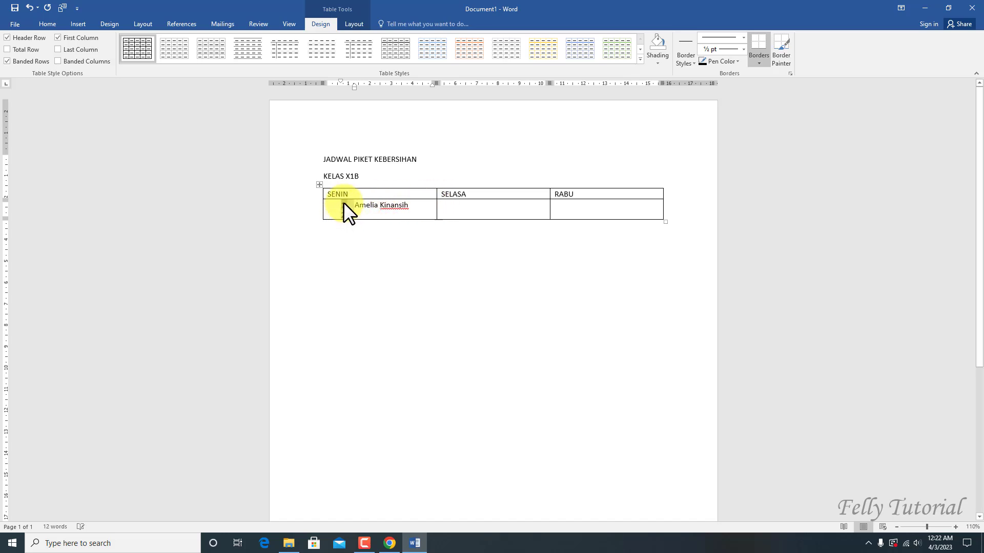
left_click_drag(344, 203, 323, 209)
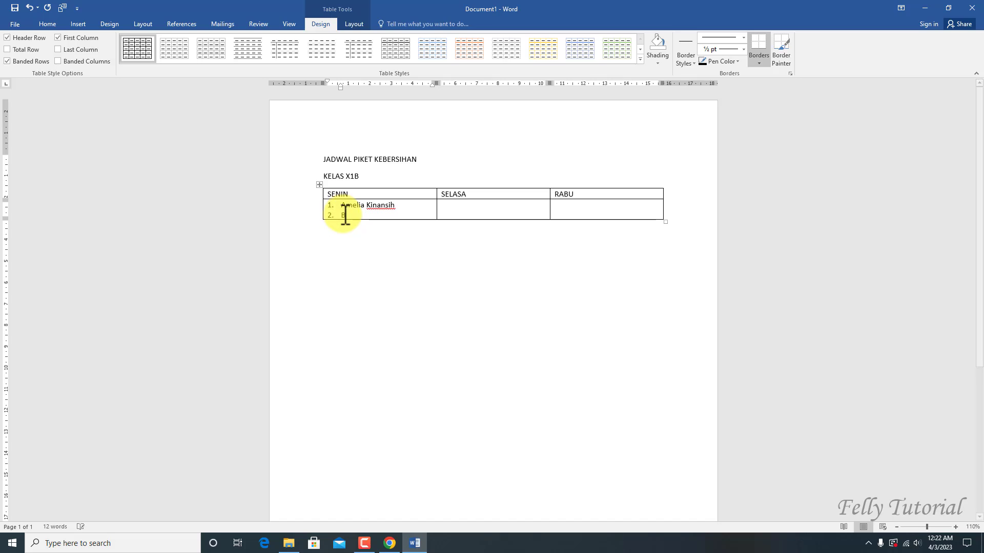
Step: Start the numbered student list under SELASA, left-aligned in the cell, and add the second name
left_click(457, 205)
type("1. ")
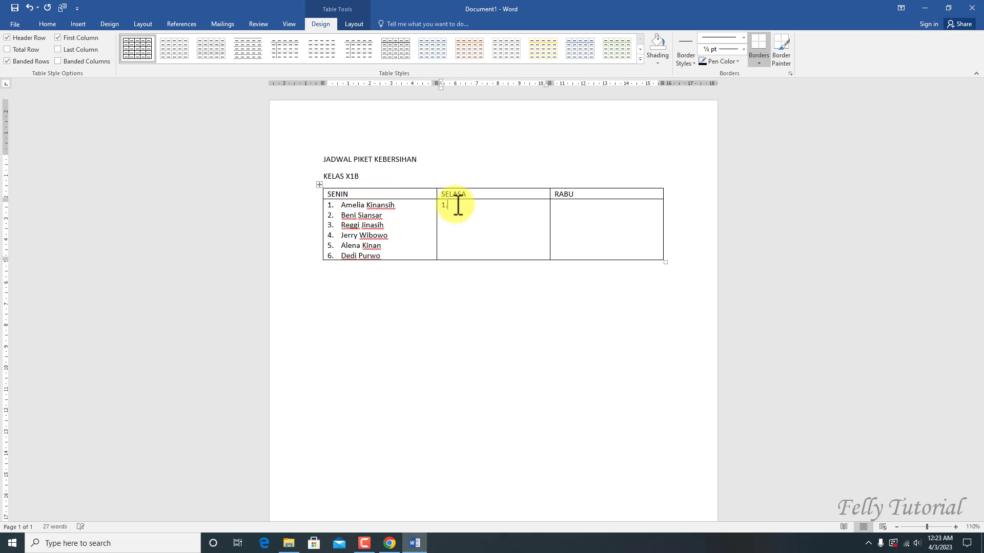
type("Beni")
type(" Adi ")
type("Kusumo")
key("Return")
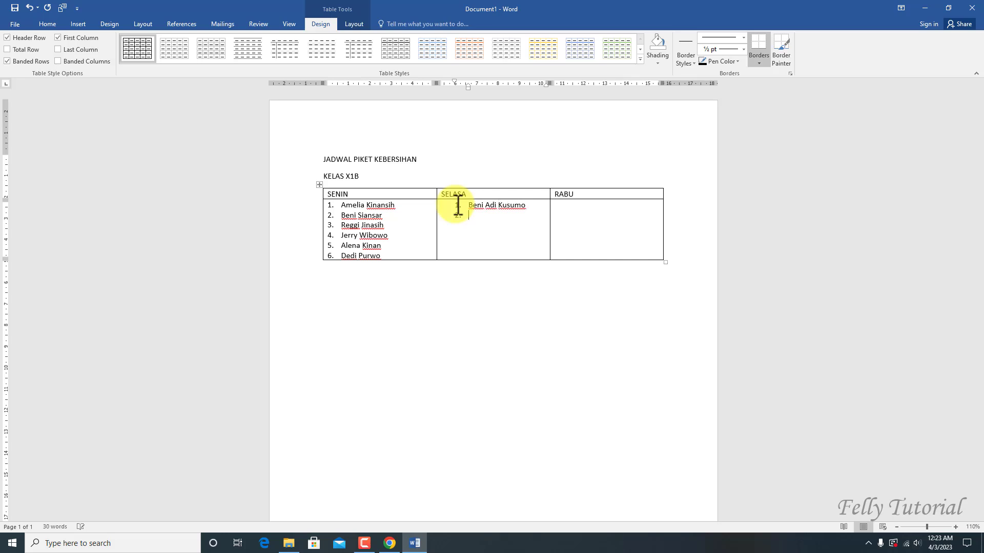
left_click(458, 205)
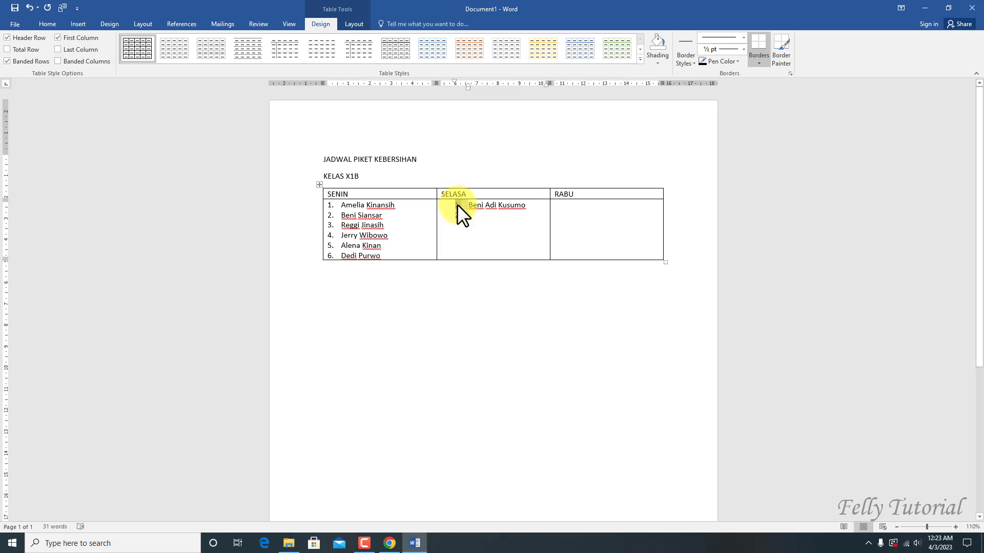
left_click_drag(457, 204, 438, 204)
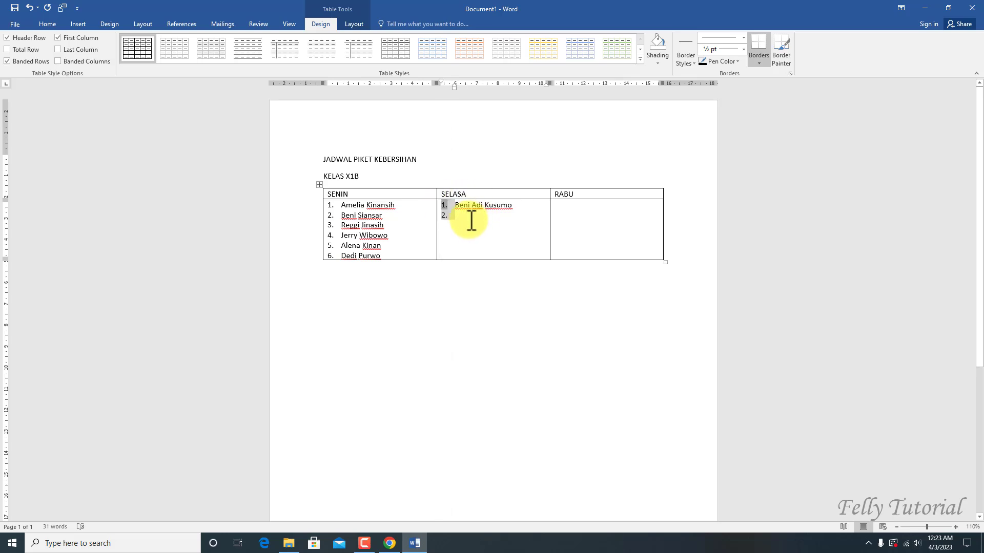
left_click(469, 215)
type("Cin")
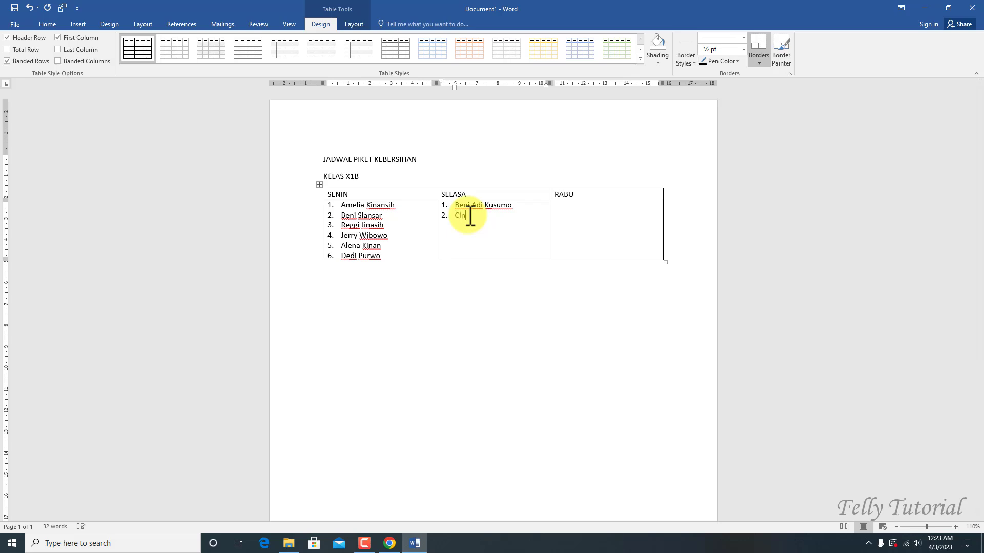
type("1")
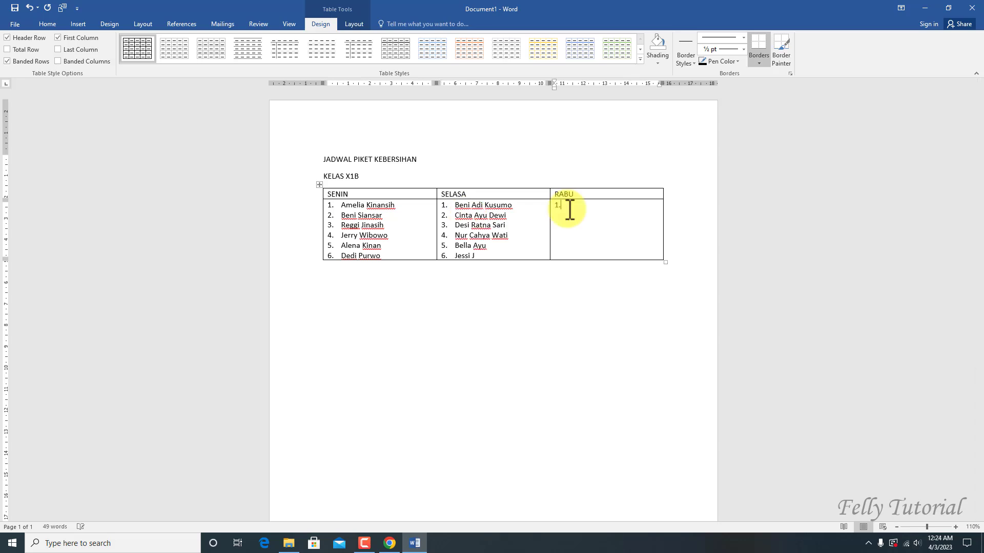
type(". Kinan")
type("sih")
type(" Tila")
type("sari")
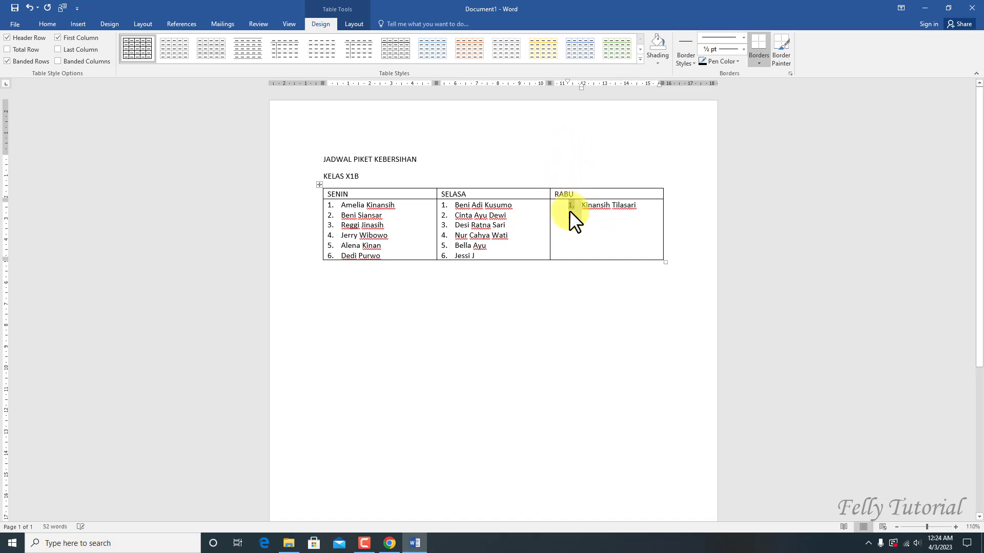
Step: Enter the remaining numbered student names under RABU, then move below the table
key("Return")
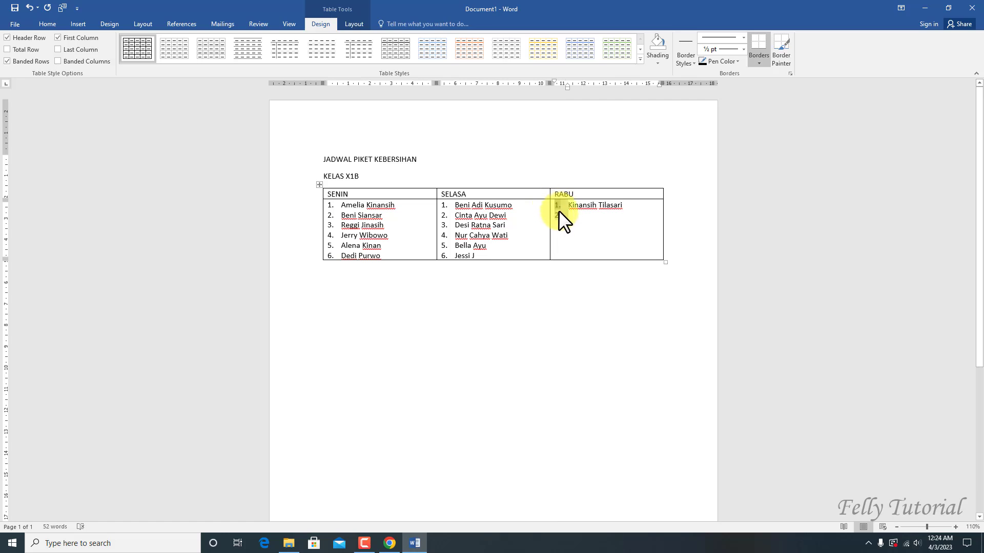
type("Lintang Muntias Della Naysila Kusuma Wijaya Siti Julaiha Nur Halimah")
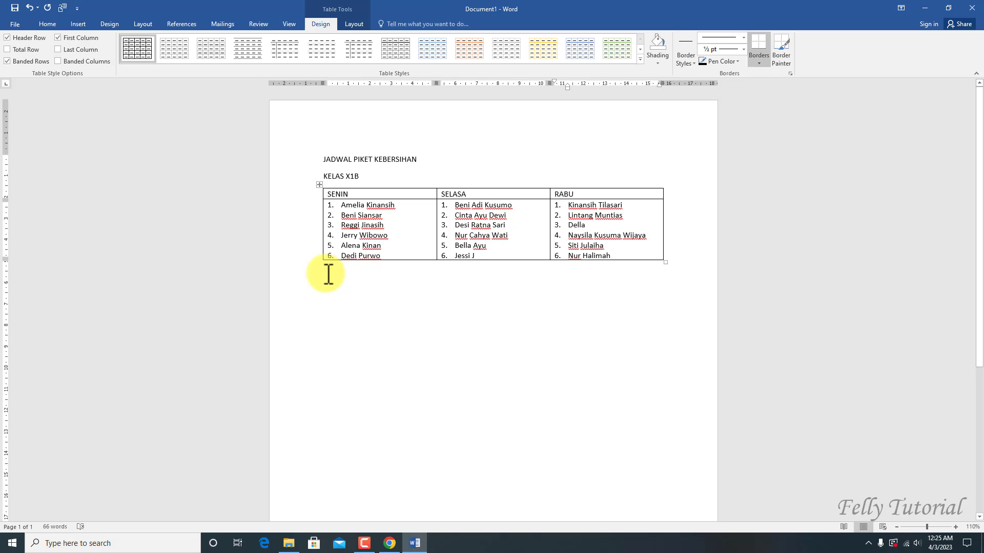
left_click(327, 275)
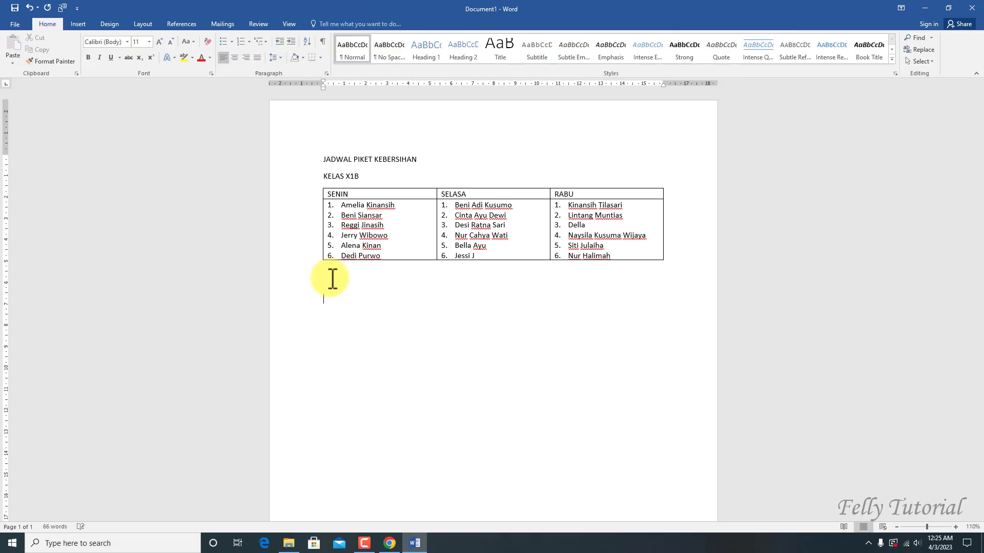
Step: Insert a second three-column, two-row table on a new line below the first
key("Return")
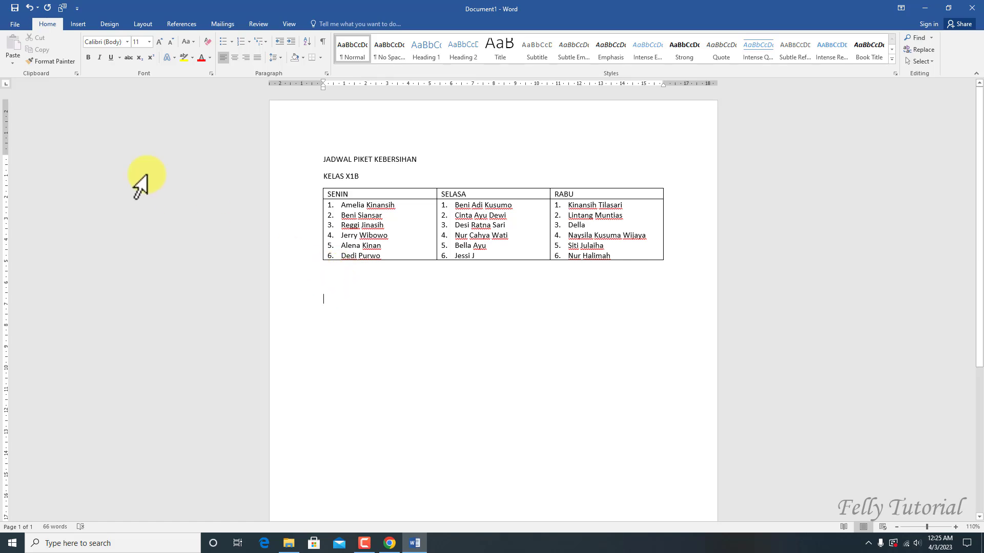
left_click(73, 26)
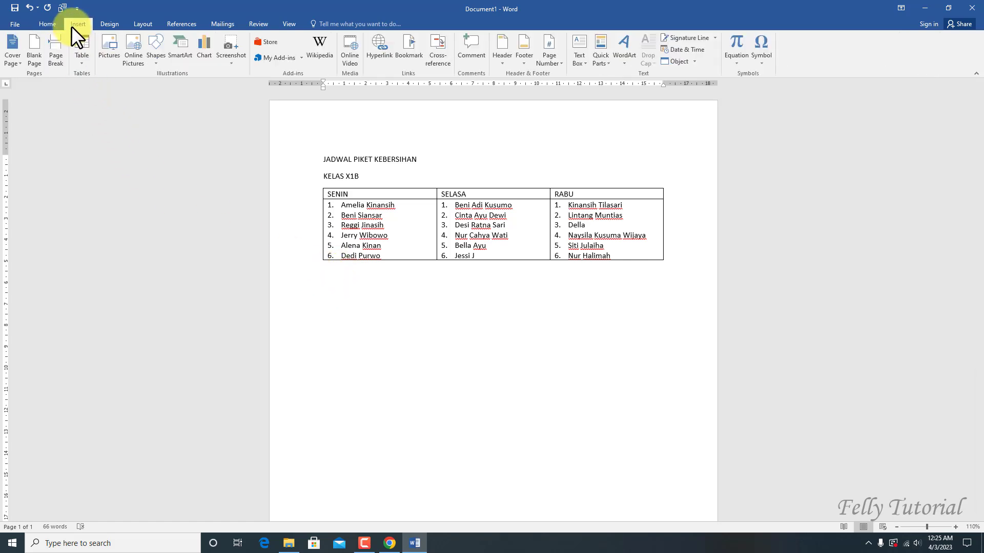
left_click(82, 63)
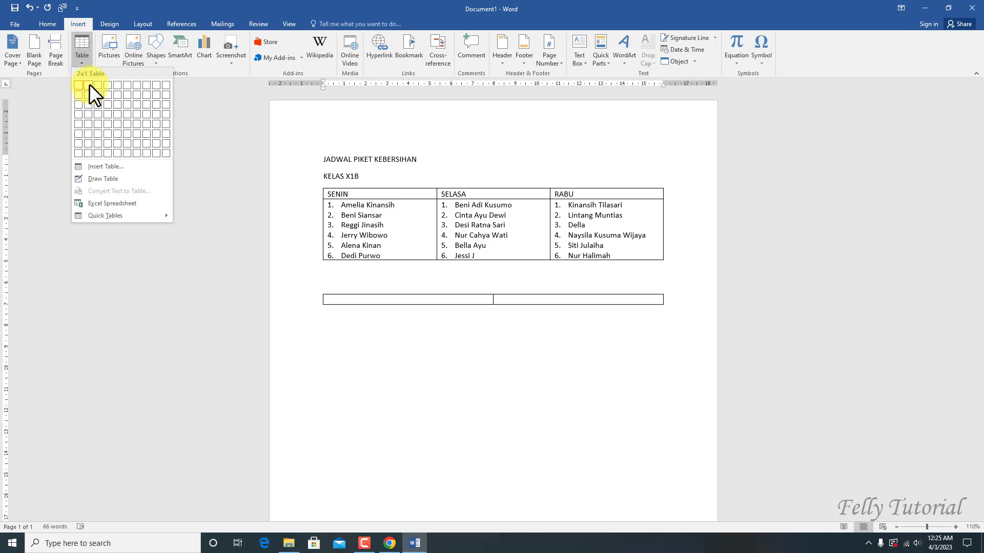
left_click(98, 93)
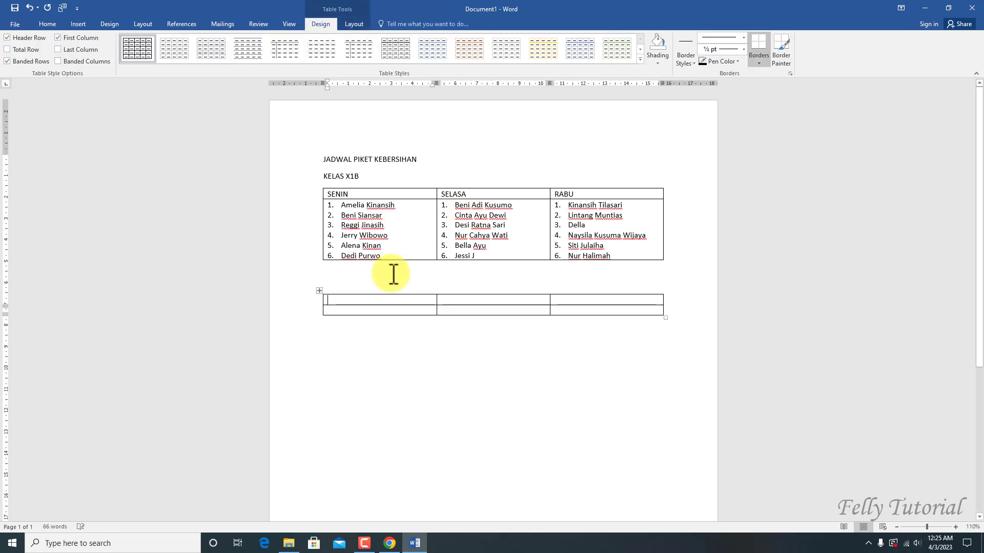
Step: Type the headers KAMIS, JUMAT and SABTU across the second table's first row
type("K")
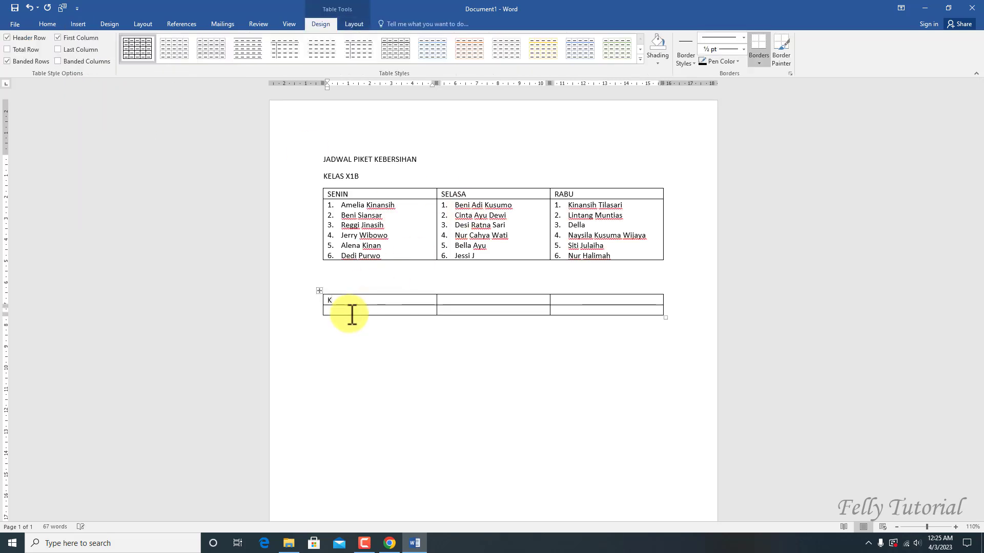
type("AMS")
key("BackSpace")
type("IS")
key("Tab")
type("JUMAT")
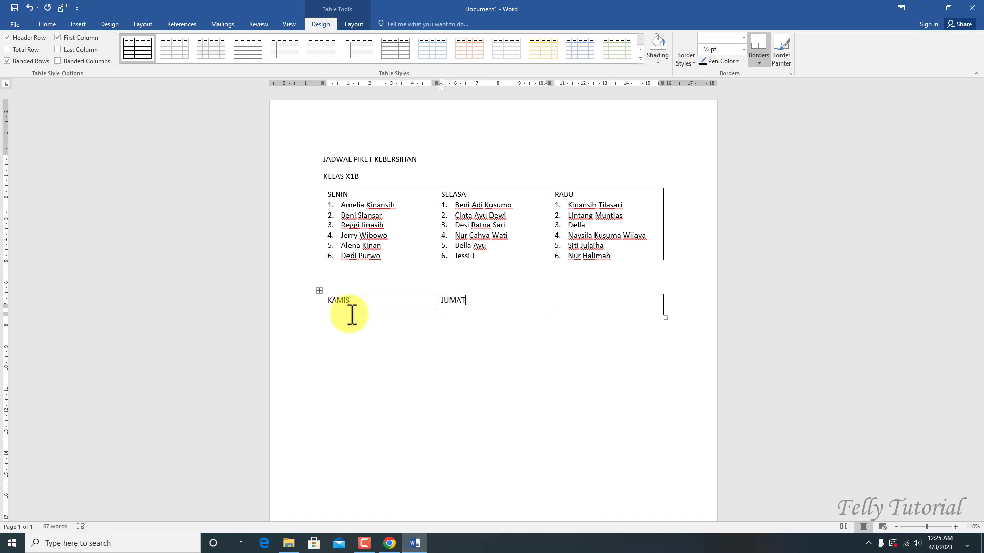
key("Tab")
type("S")
Step: Fill in the numbered name lists under the new headers and select the second table
left_click(347, 309)
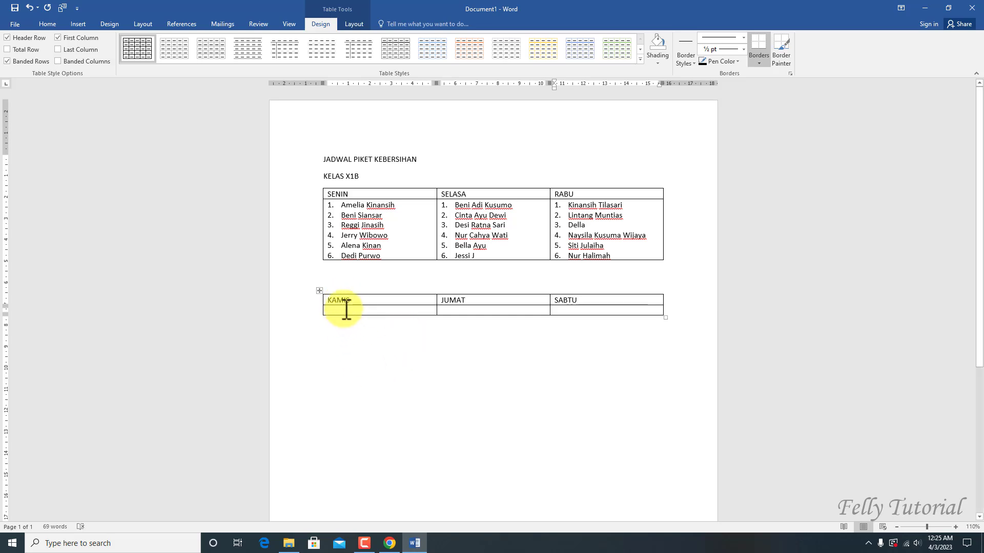
type("1. Yulita Kristin")
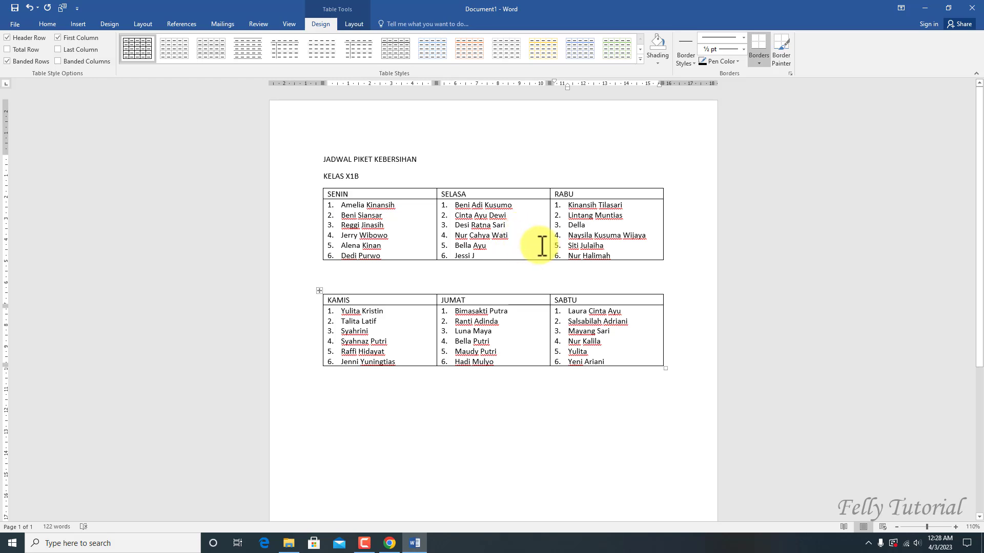
left_click(47, 25)
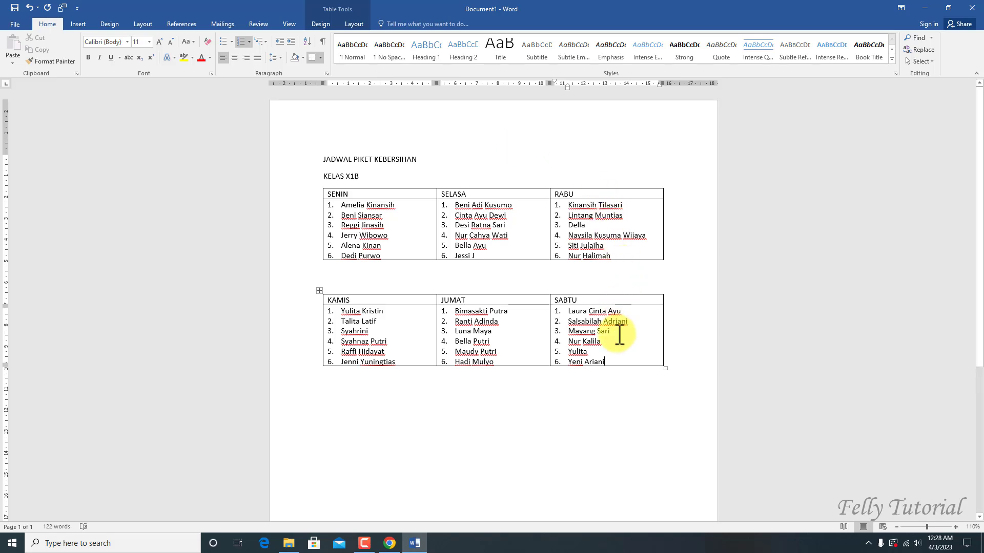
mouse_move(617, 362)
left_mouse_down()
mouse_move(364, 252)
mouse_move(340, 214)
left_mouse_up()
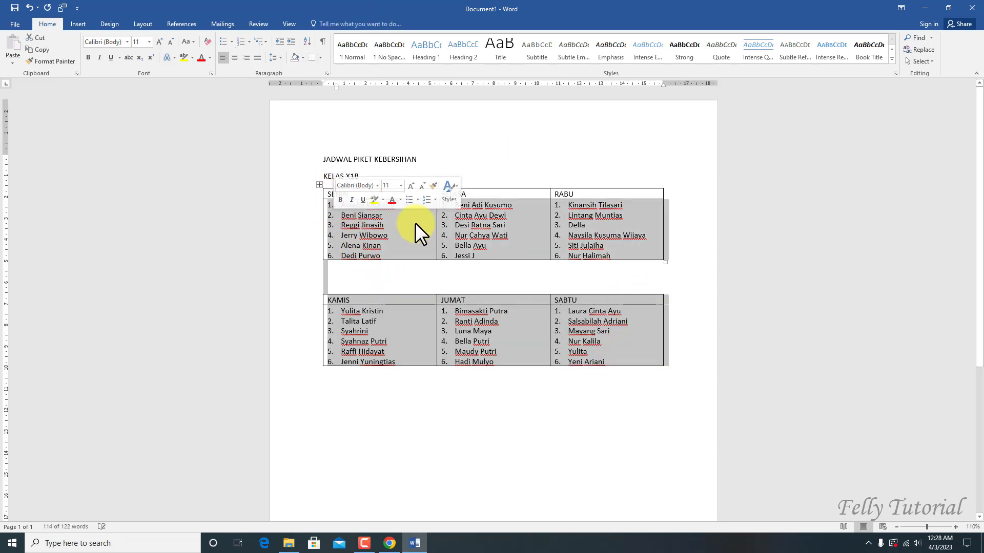
Step: Set the text of both tables to 12 pt
left_click(701, 361)
left_click_drag(660, 362, 328, 194)
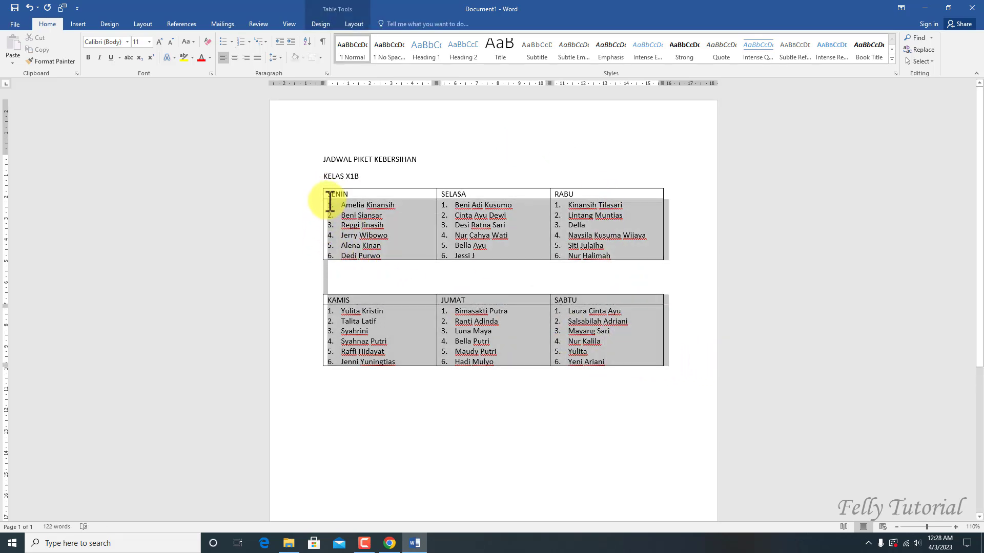
left_click(149, 42)
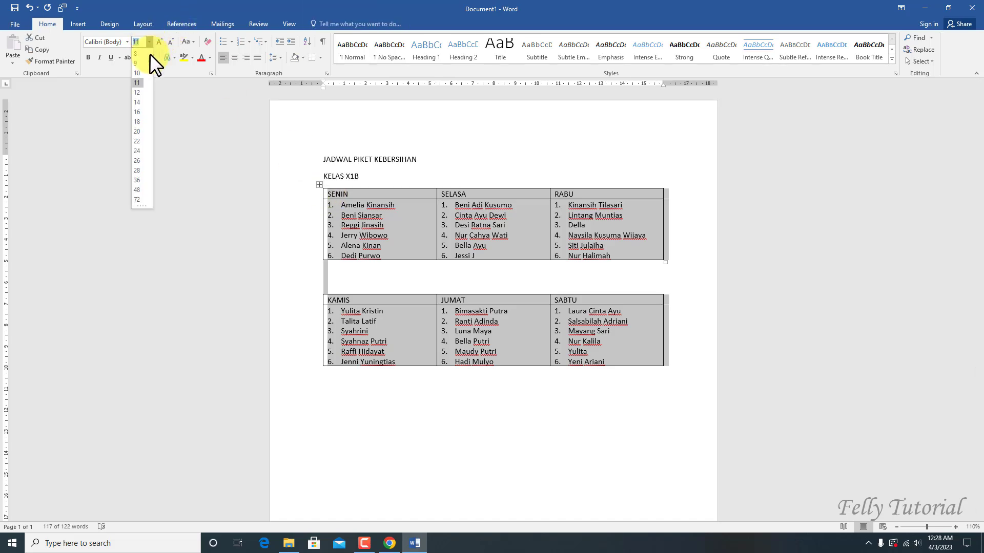
left_click(136, 92)
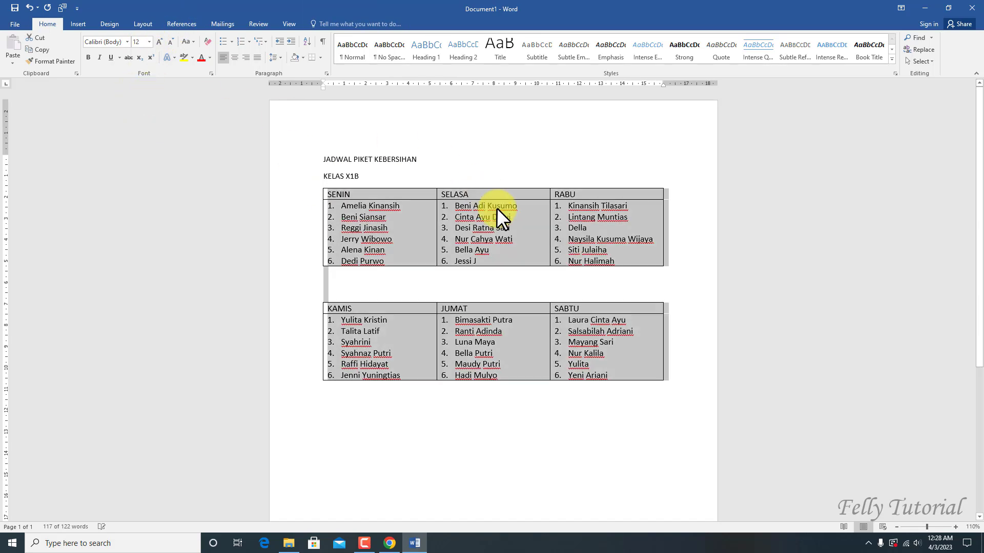
left_click(361, 176)
Step: Centre the two title lines at 18 pt with single line spacing
left_click_drag(302, 161, 302, 176)
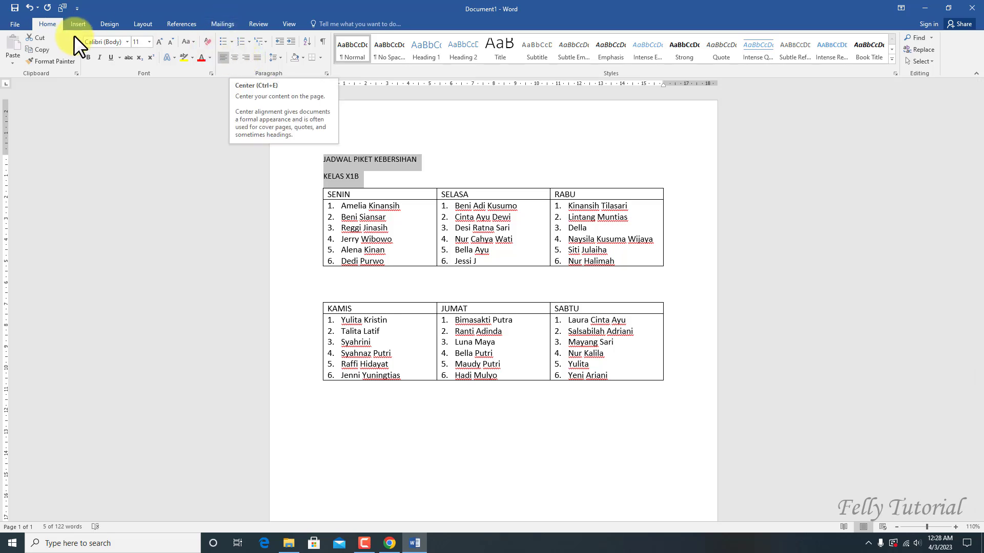
left_click(234, 58)
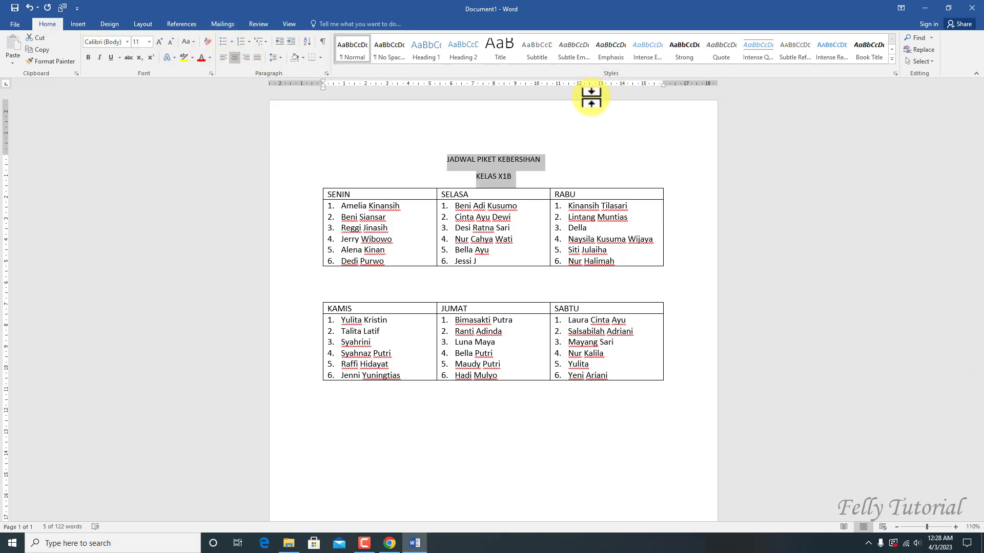
left_click(148, 42)
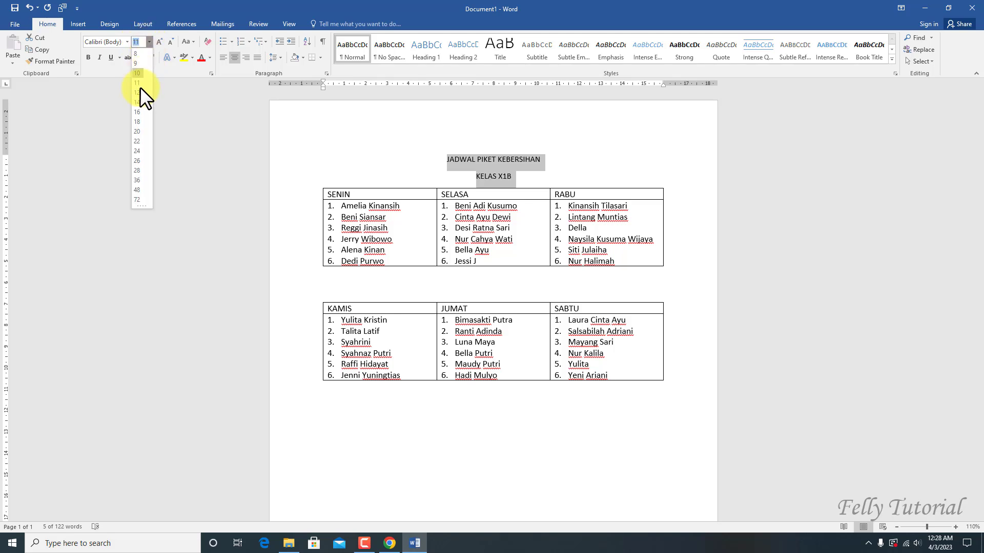
left_click(138, 123)
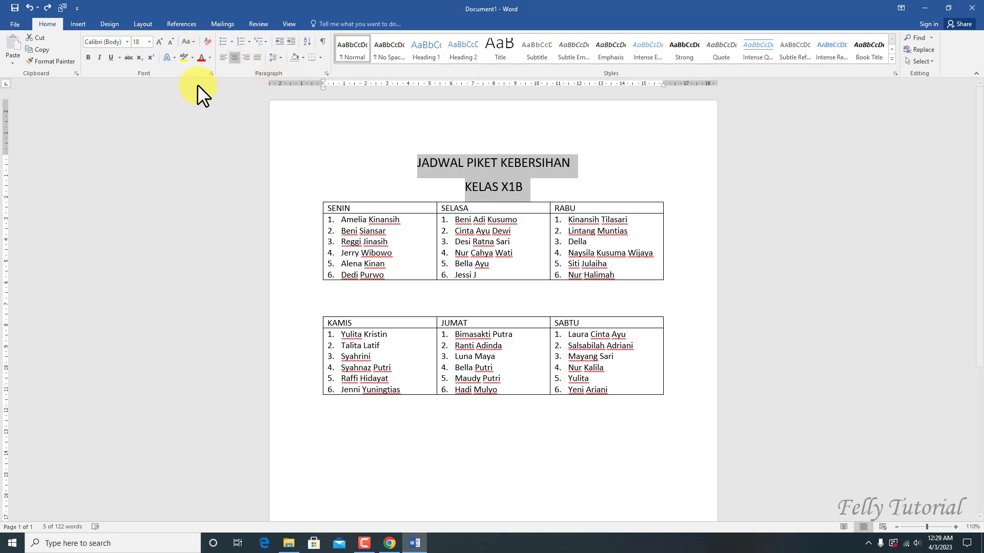
left_click(278, 58)
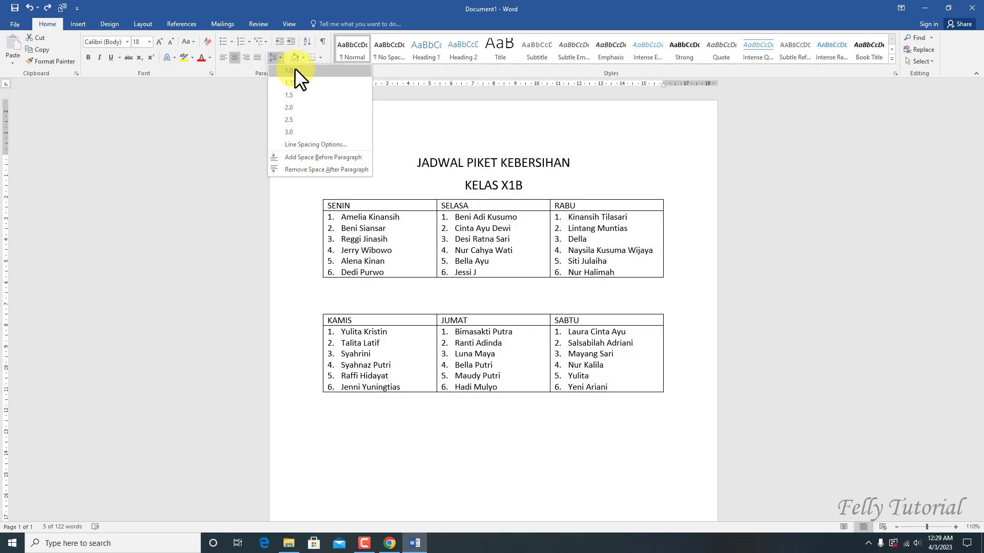
left_click(288, 70)
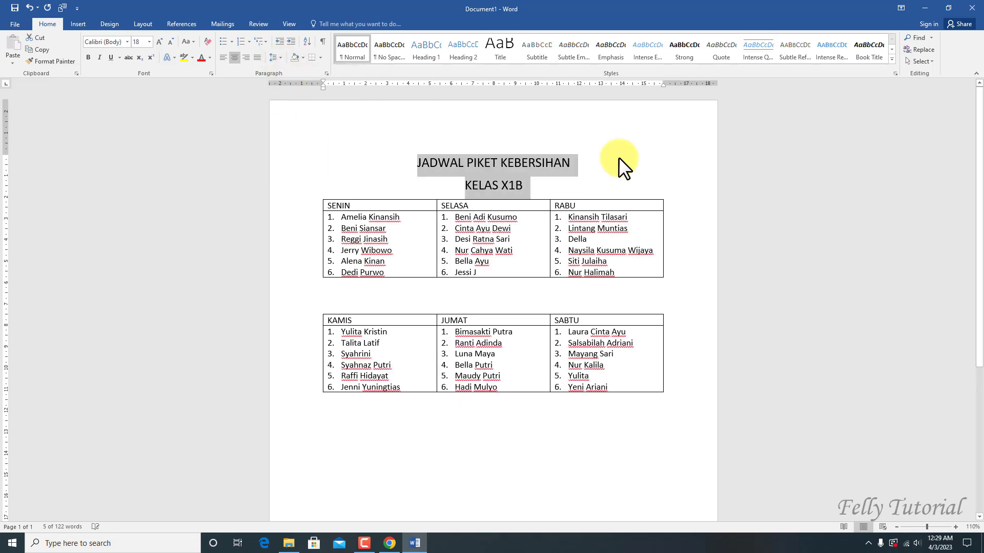
Step: Add a blank line under KELAS X1B and set the title lines in Arial Black
left_click(533, 187)
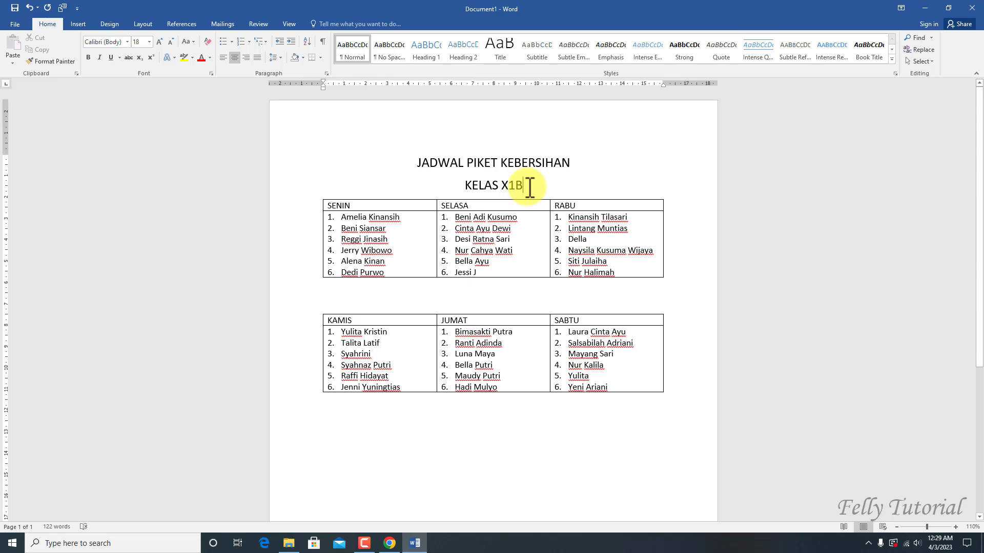
key("Return")
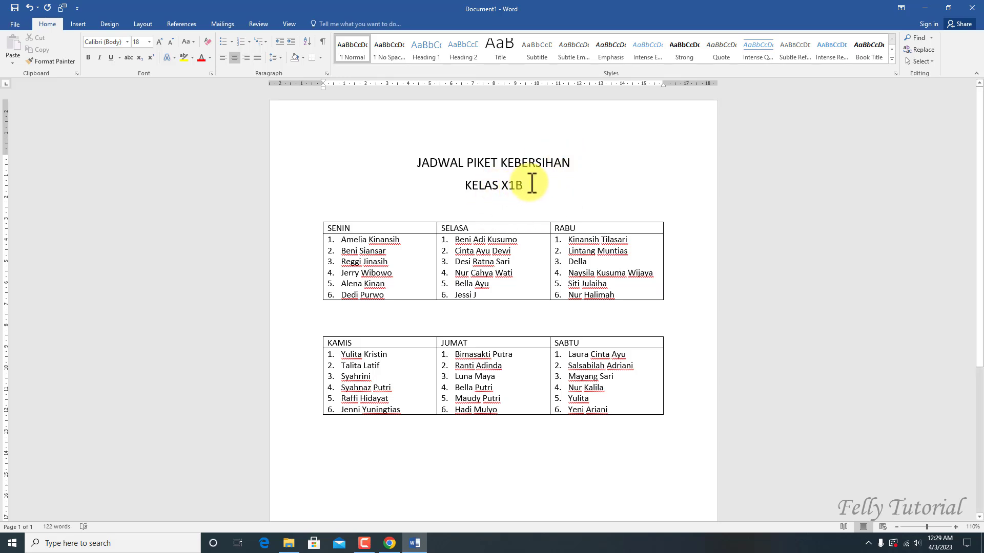
left_click_drag(530, 186, 461, 168)
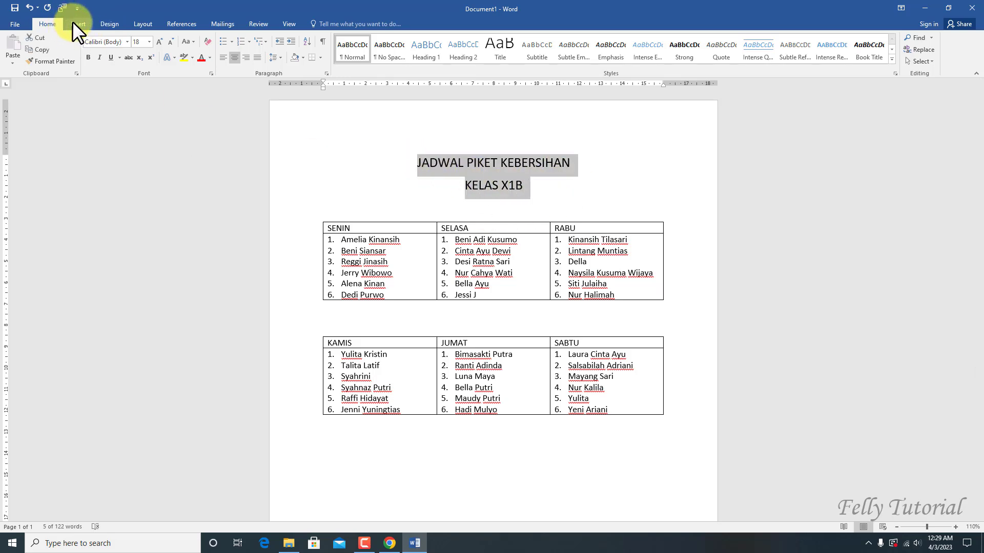
left_click(127, 41)
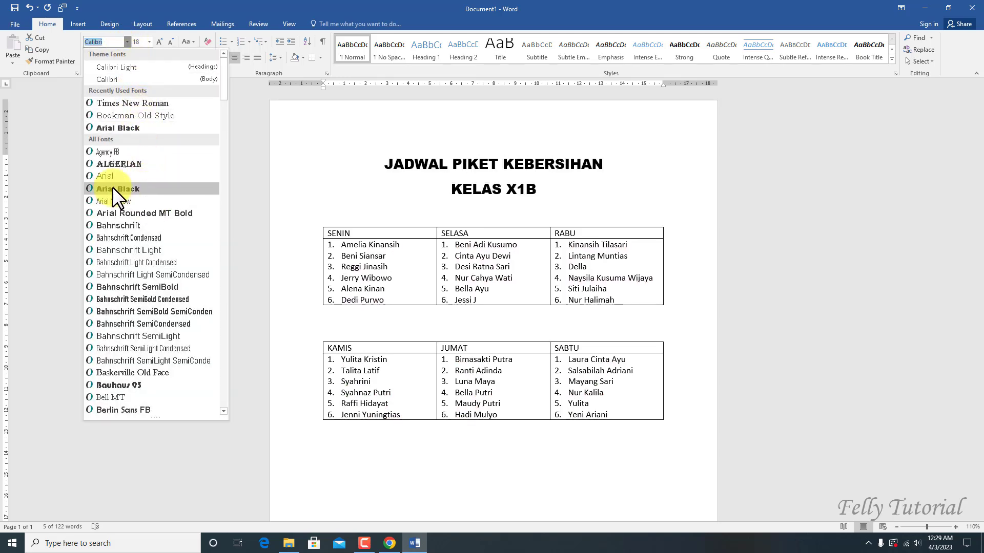
left_click(115, 128)
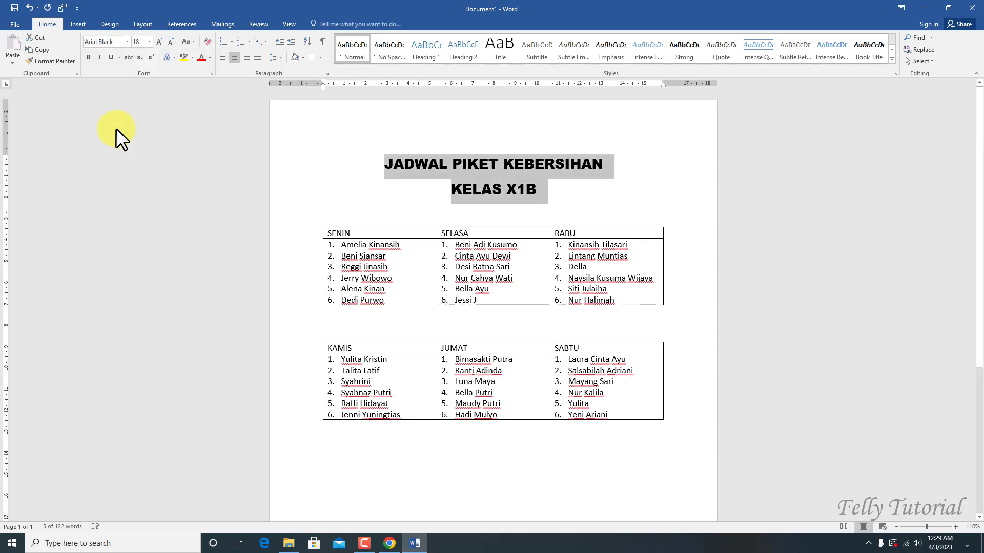
left_click(579, 209)
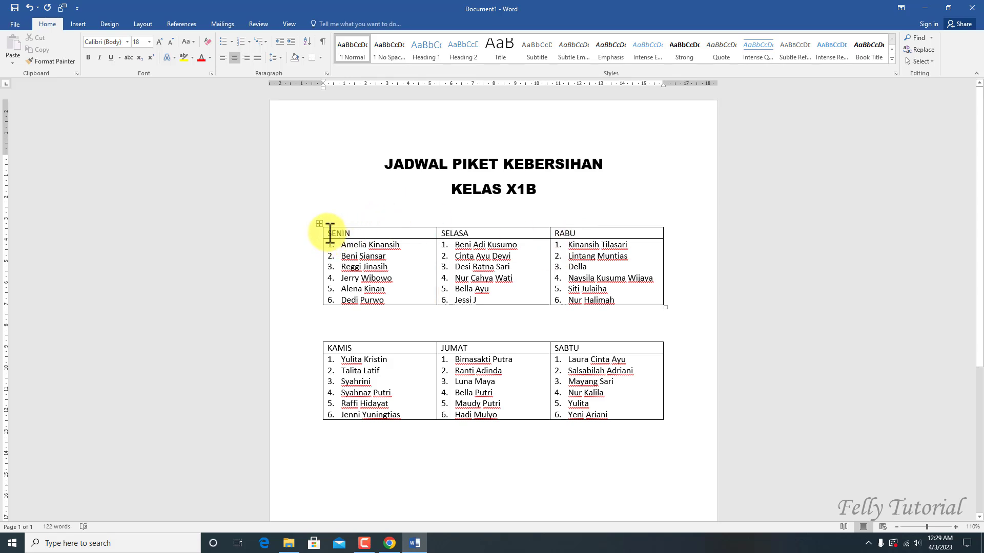
Step: Make the SENIN/SELASA/RABU and KAMIS/JUMAT/SABTU header rows bold and centred
left_click_drag(330, 233, 584, 236)
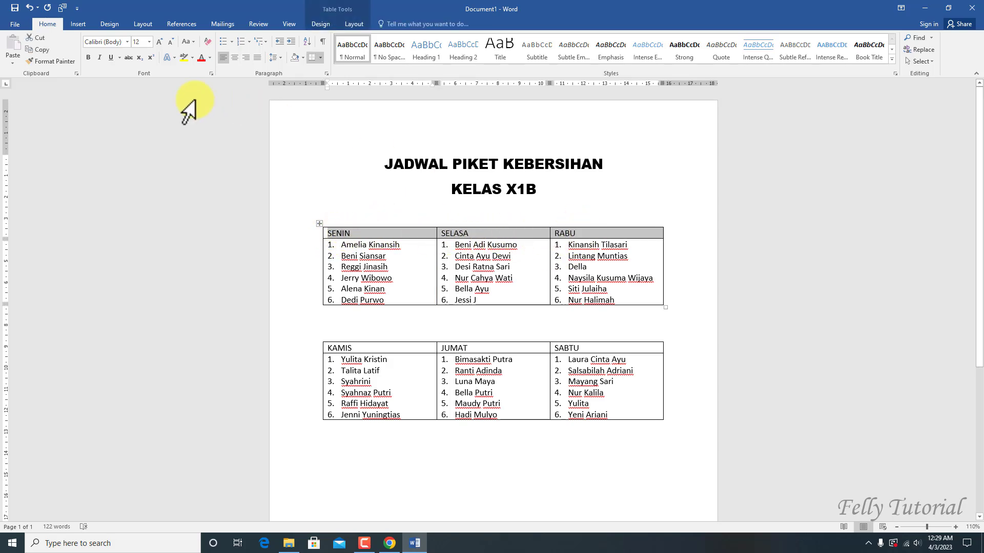
left_click(88, 57)
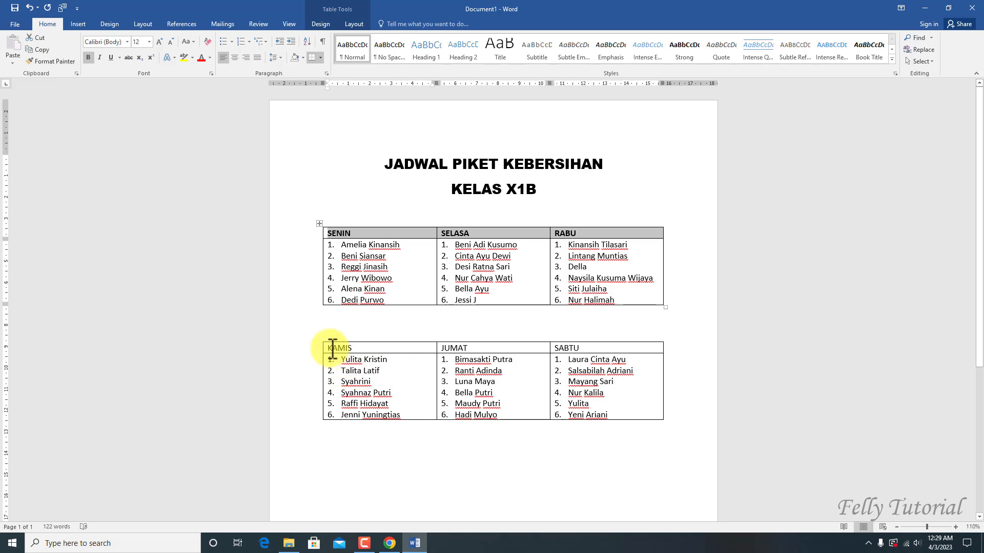
left_click_drag(330, 349, 650, 348)
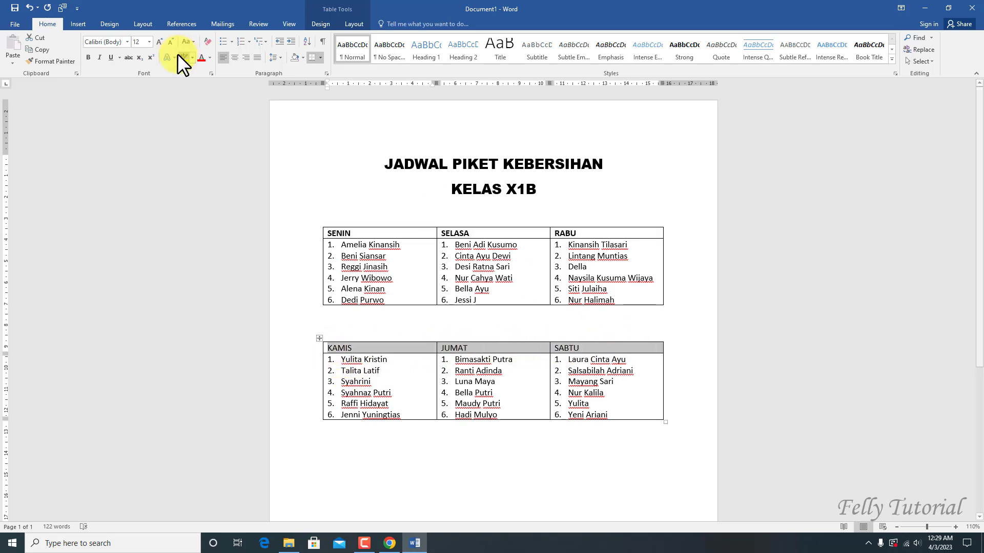
left_click(235, 57)
left_click_drag(328, 234, 628, 237)
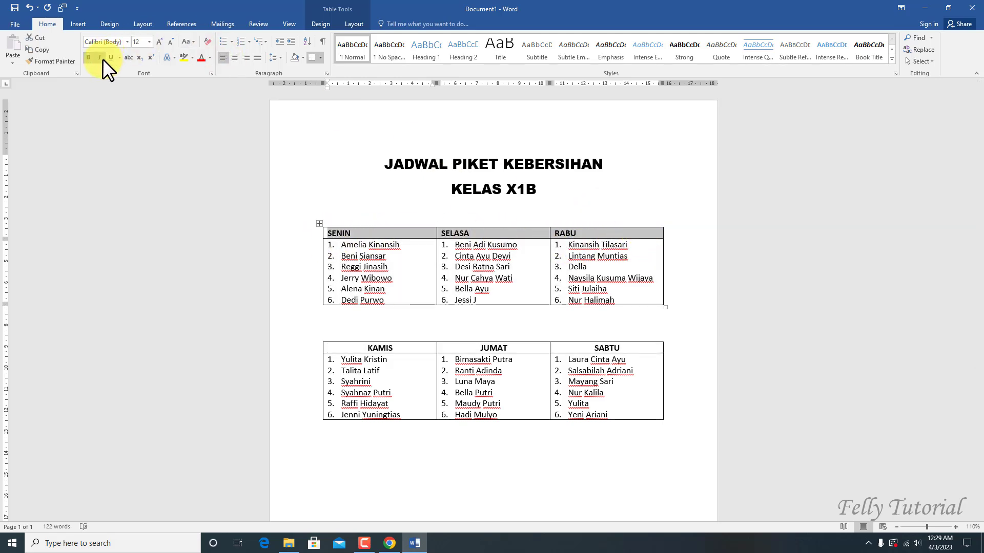
left_click(235, 57)
key("Right")
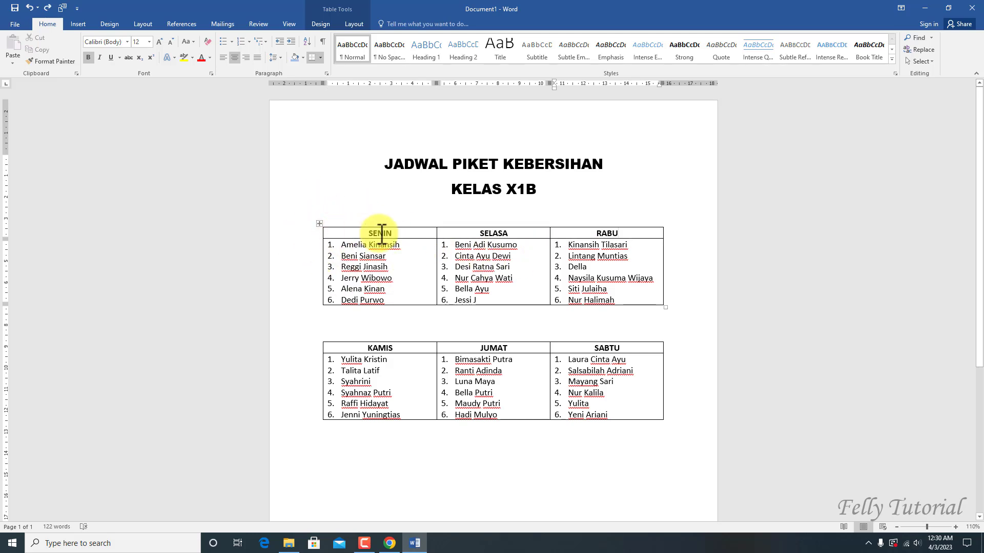
Step: Shade the SENIN header yellow, SELASA green and RABU orange
left_click(321, 238)
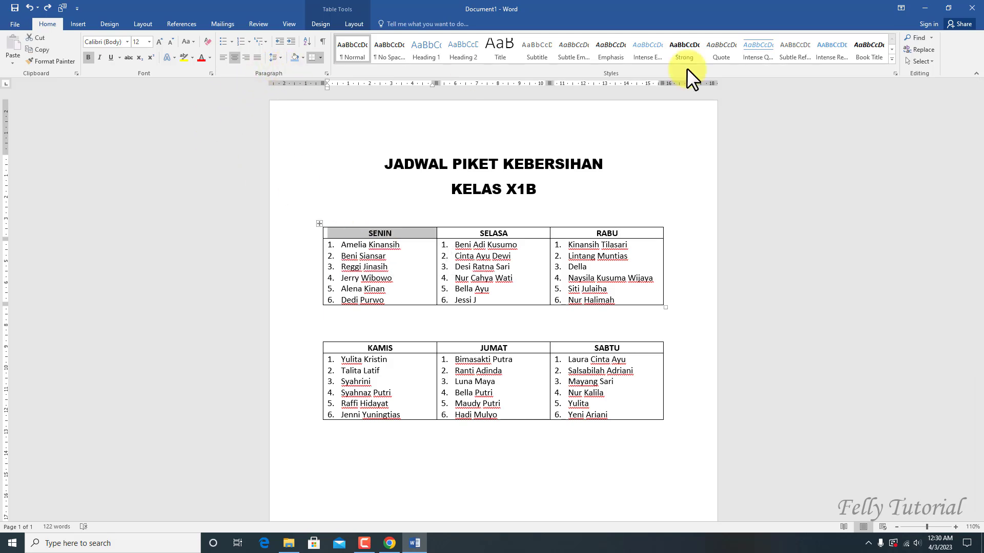
left_click(304, 57)
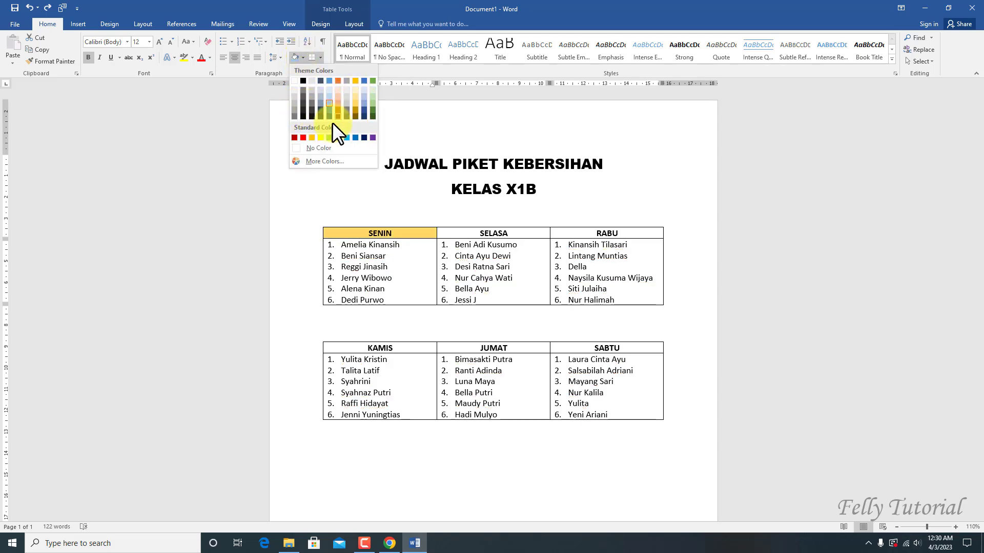
left_click(320, 138)
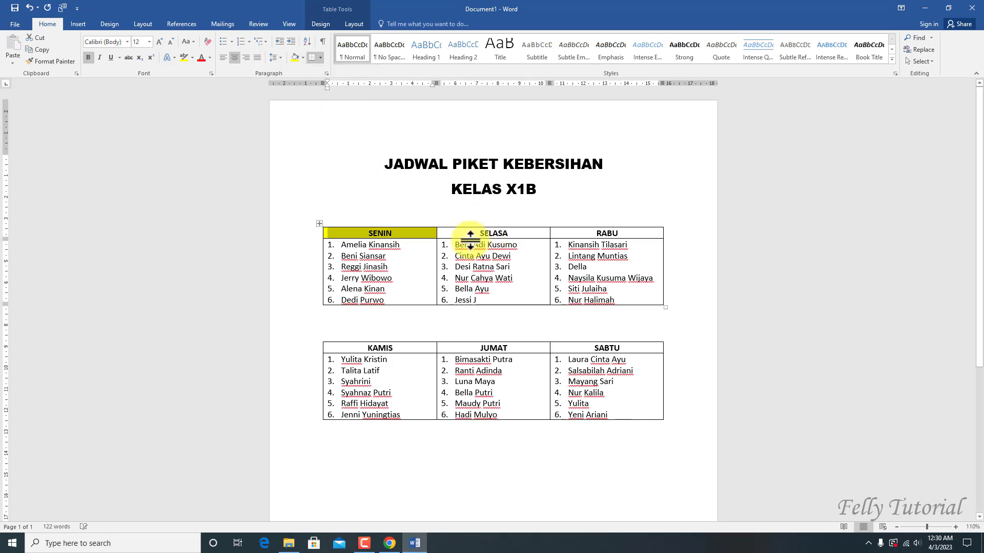
left_click(436, 238)
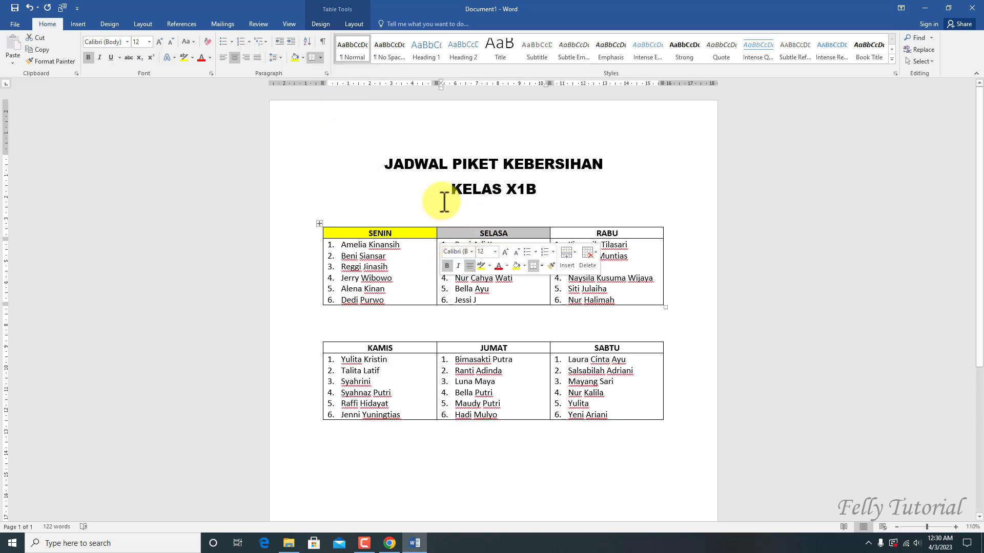
left_click(303, 56)
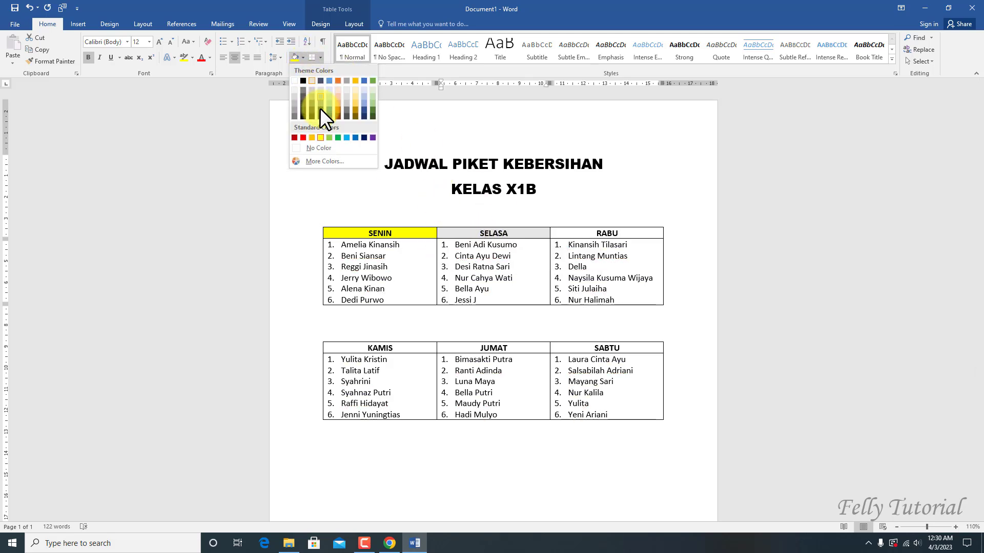
left_click(329, 137)
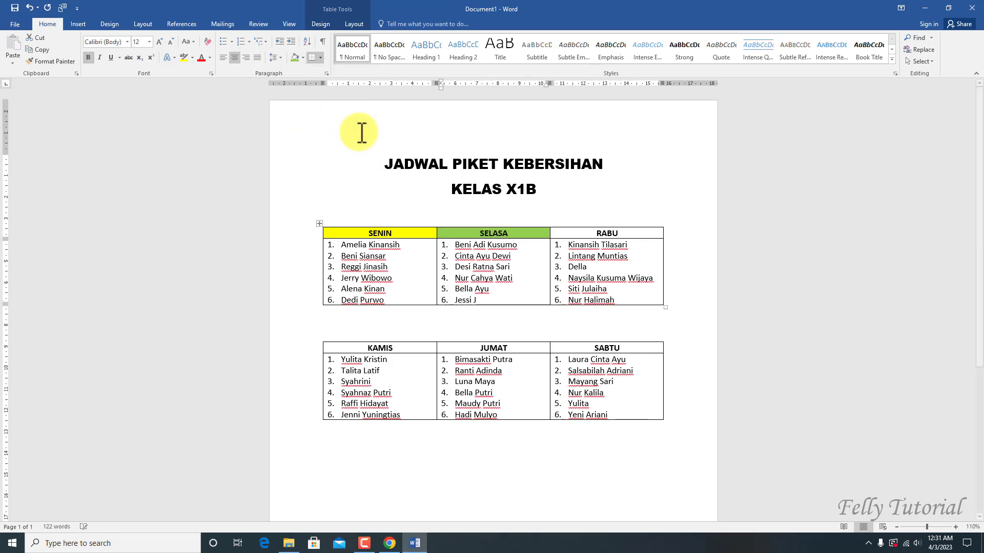
left_click(549, 238)
left_click(304, 58)
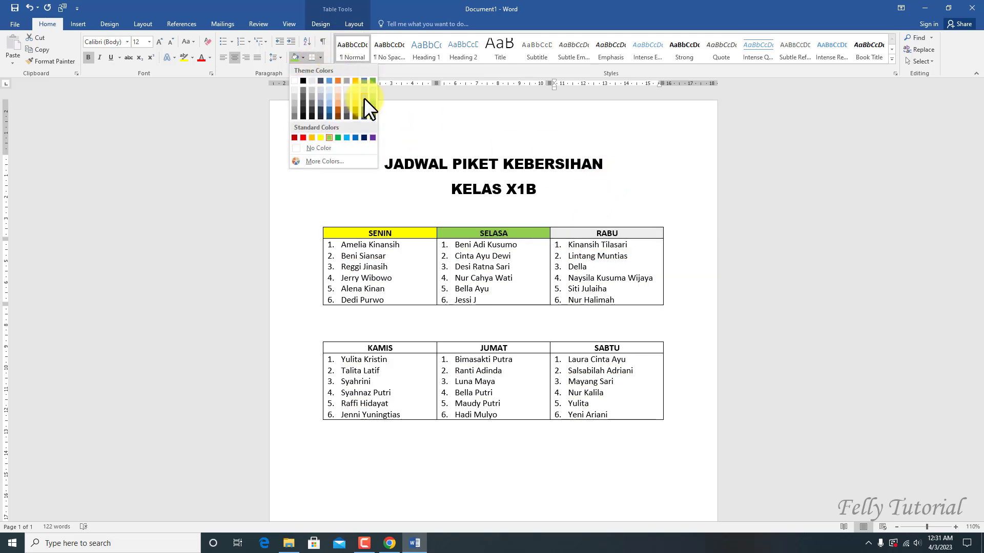
left_click(339, 103)
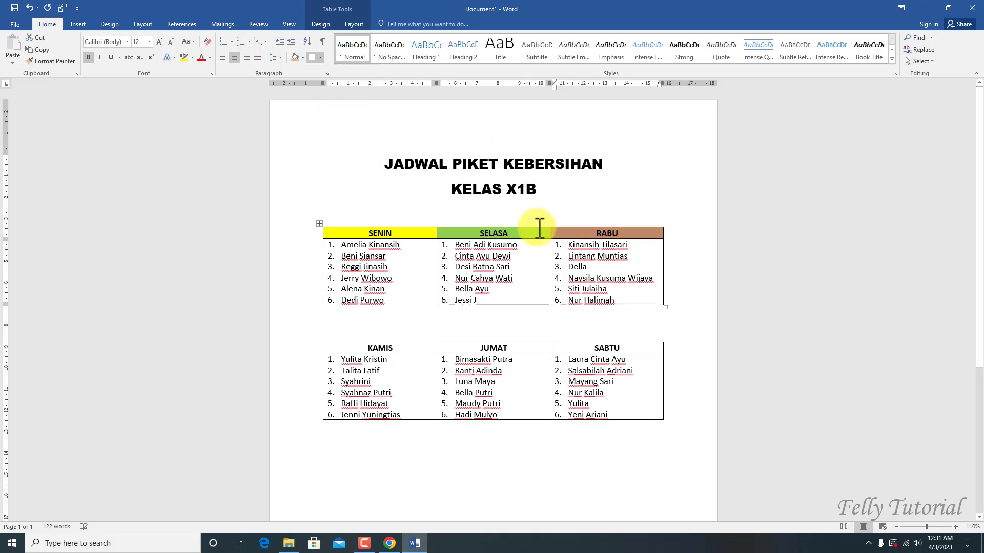
Step: Shade KAMIS red, JUMAT blue and SABTU purple, each with white header text
left_click(323, 346)
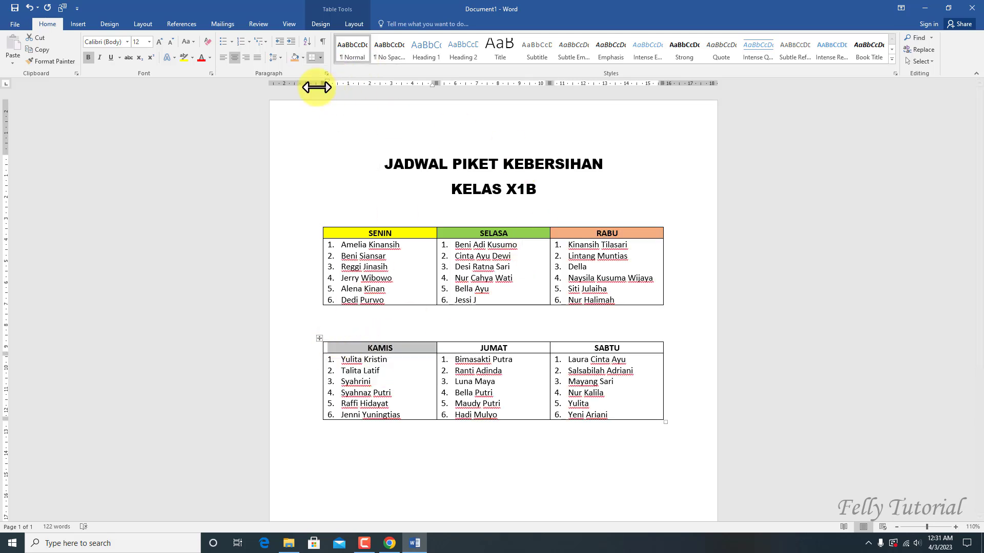
left_click(303, 57)
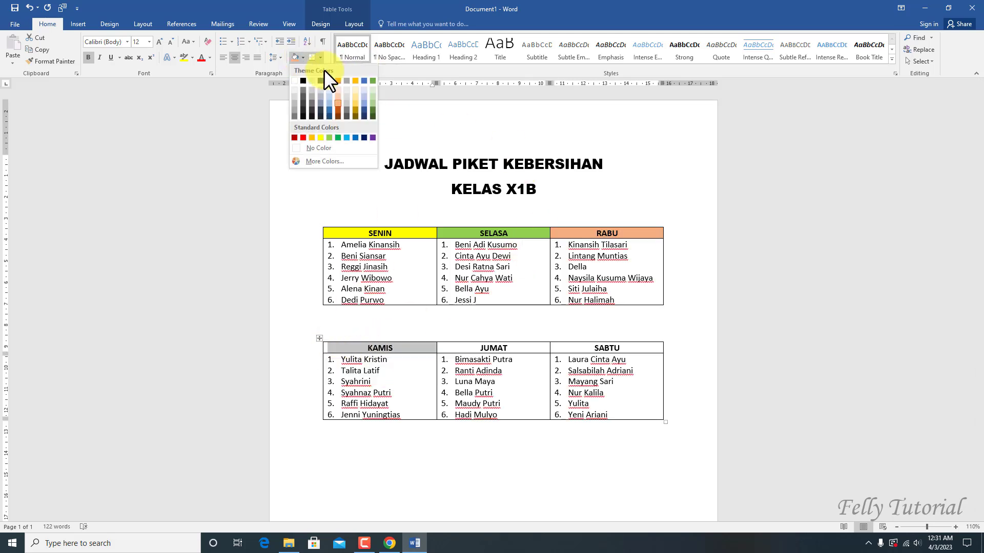
left_click(303, 135)
left_click(210, 57)
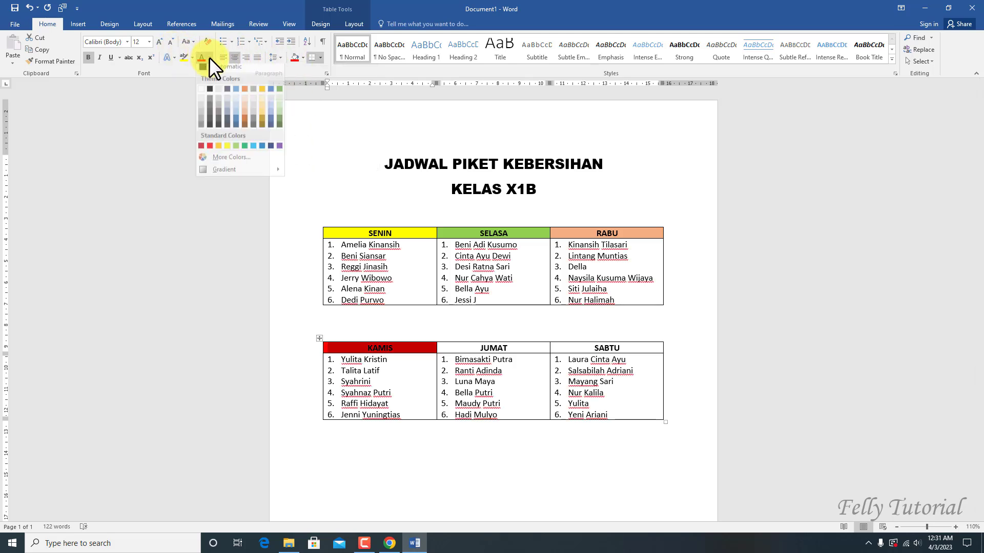
left_click(200, 92)
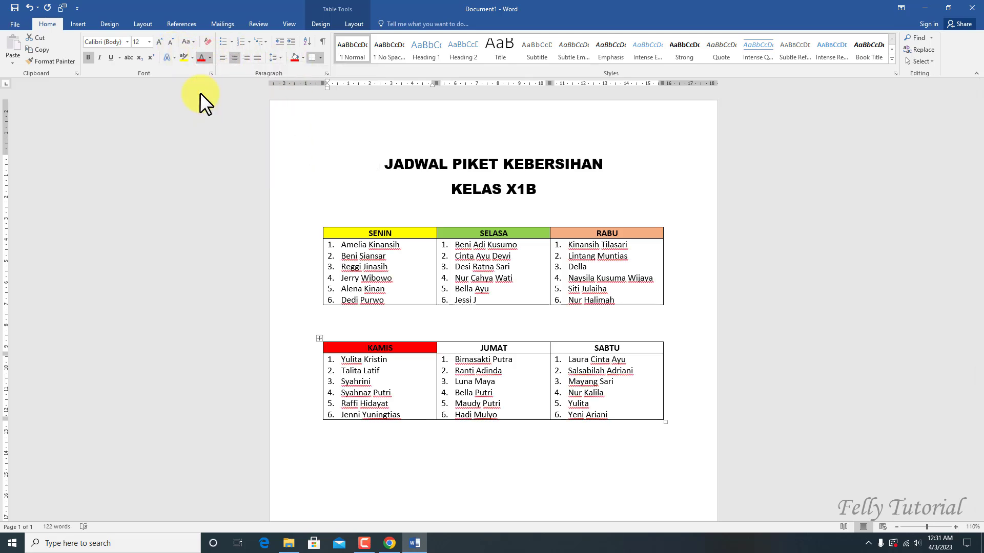
left_click(433, 354)
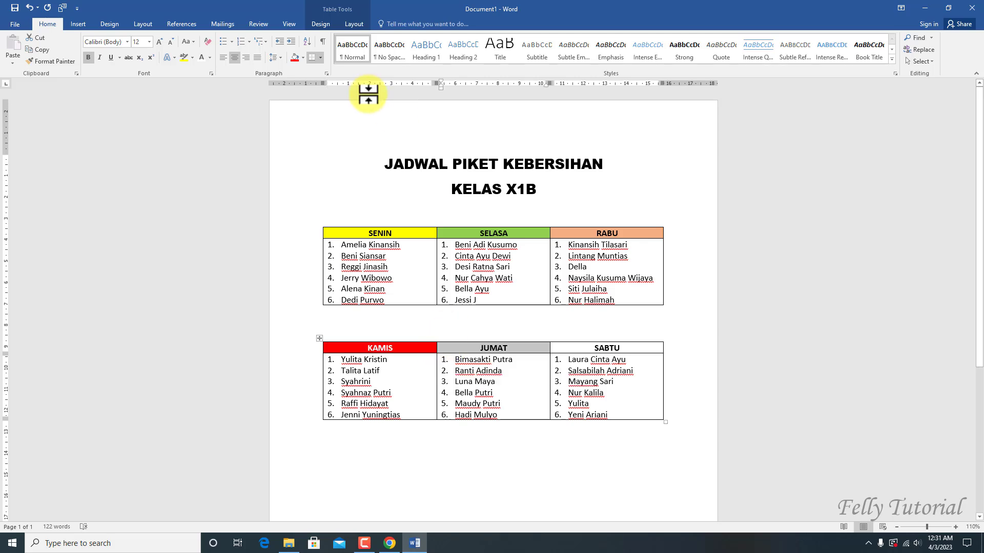
left_click(304, 57)
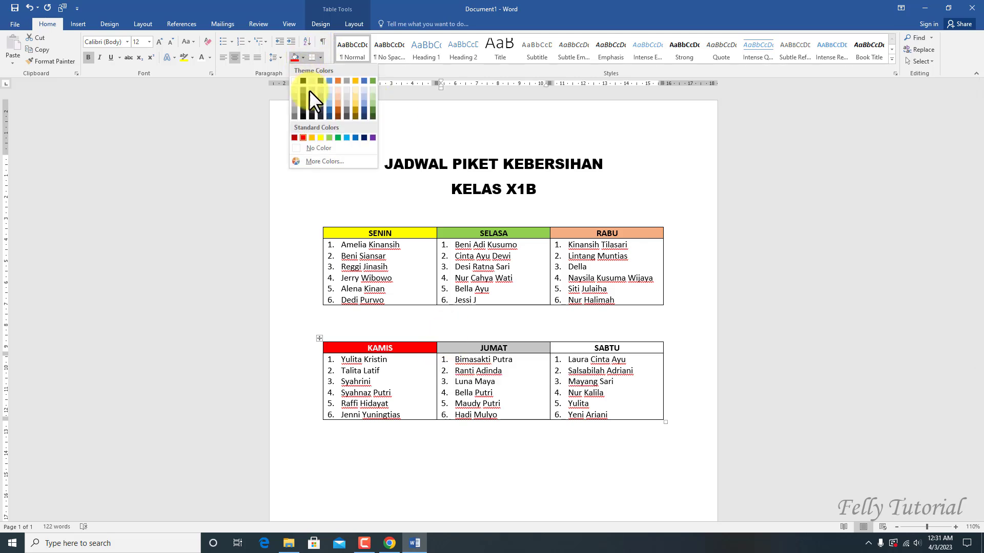
left_click(356, 138)
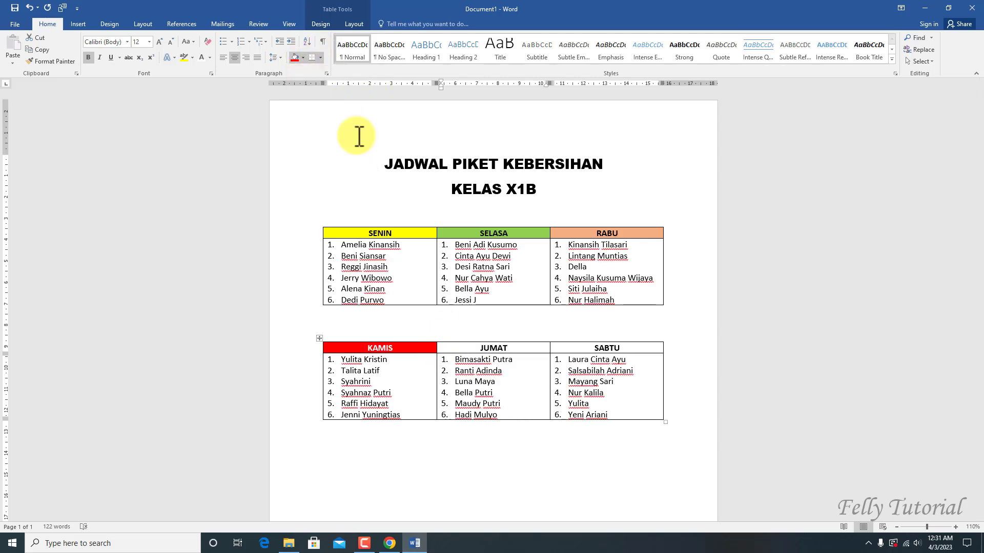
left_click(201, 57)
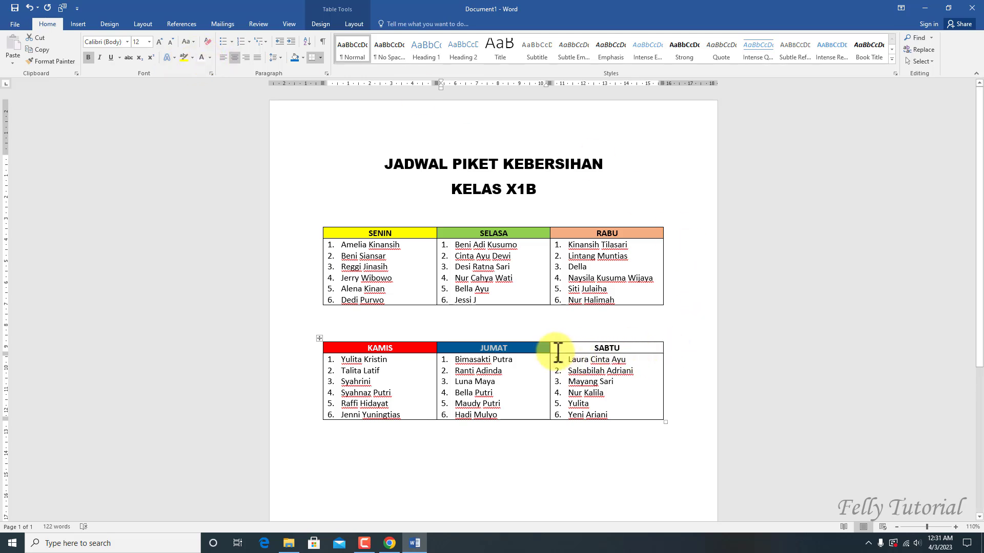
left_click(550, 353)
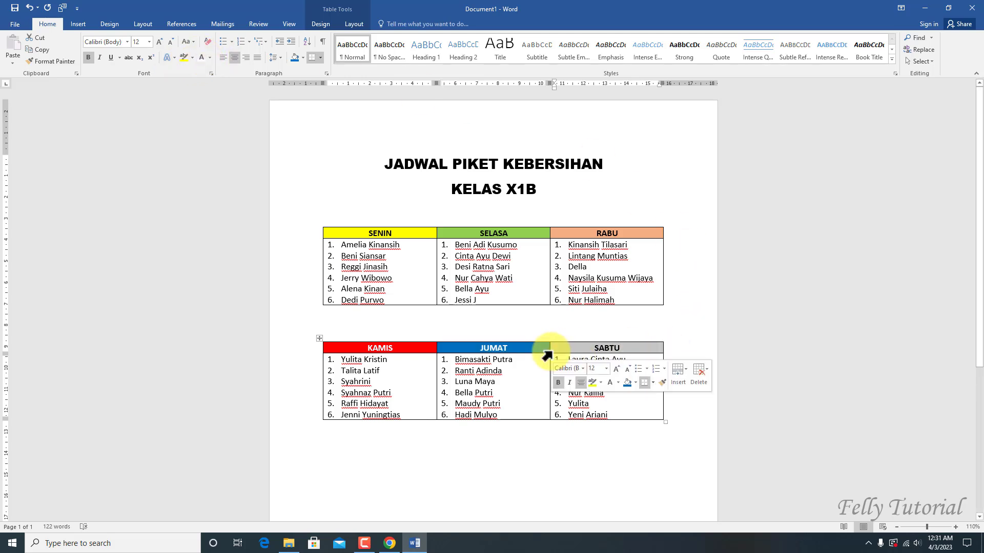
left_click(303, 57)
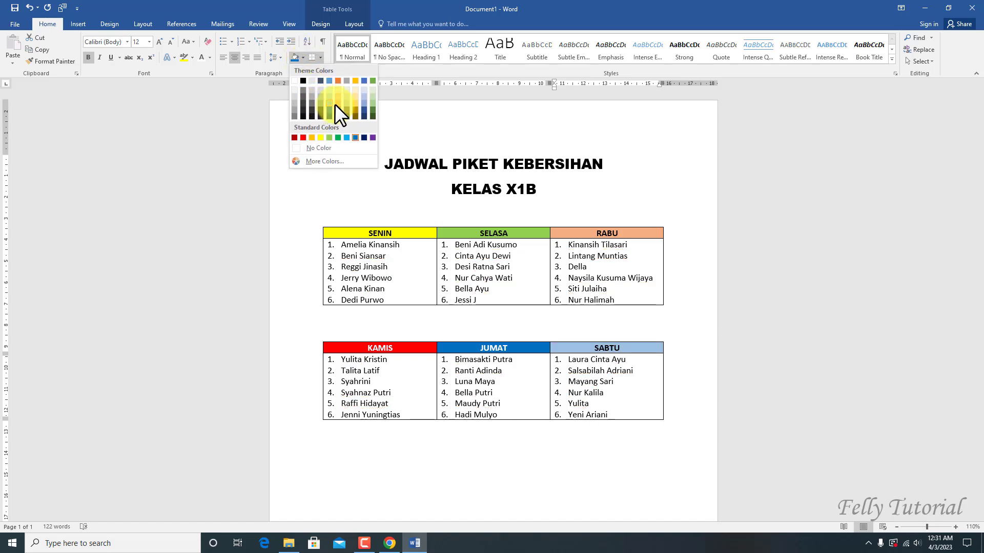
left_click(370, 135)
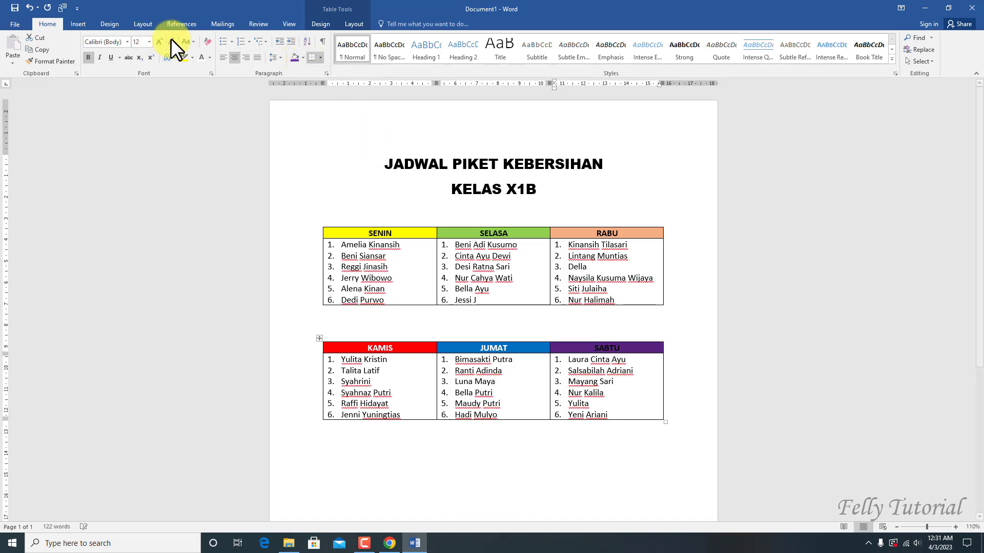
left_click(202, 56)
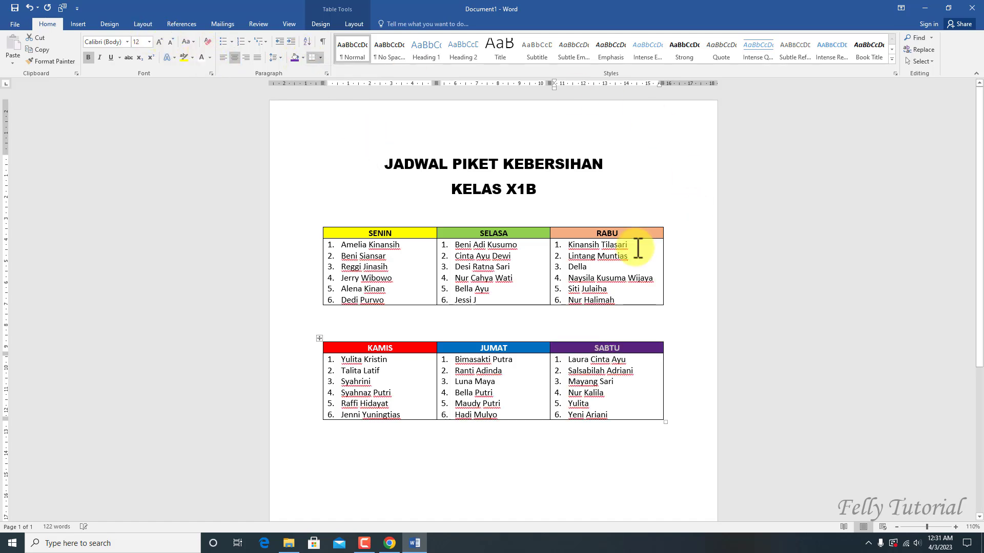
left_click(685, 321)
Step: Set both roster tables in Times New Roman
left_click_drag(621, 301, 368, 229)
left_click(127, 42)
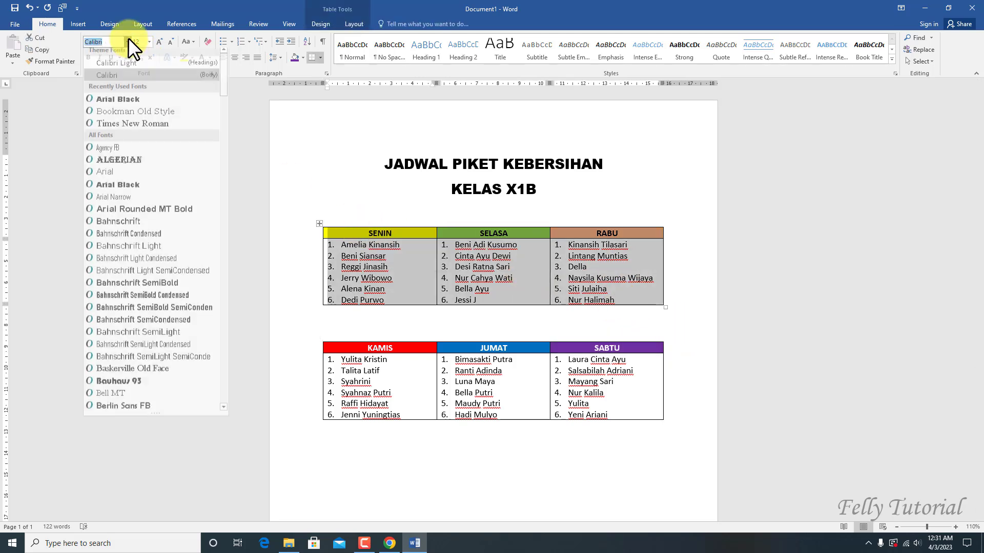
left_click(139, 126)
mouse_move(621, 406)
left_mouse_down()
mouse_move(390, 361)
mouse_move(351, 340)
left_mouse_up()
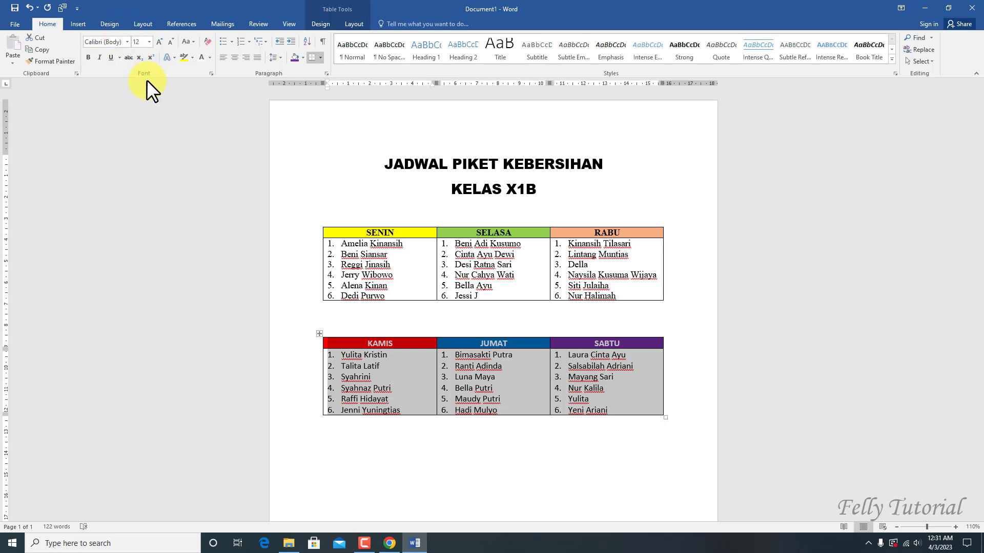
left_click(127, 42)
left_click(127, 101)
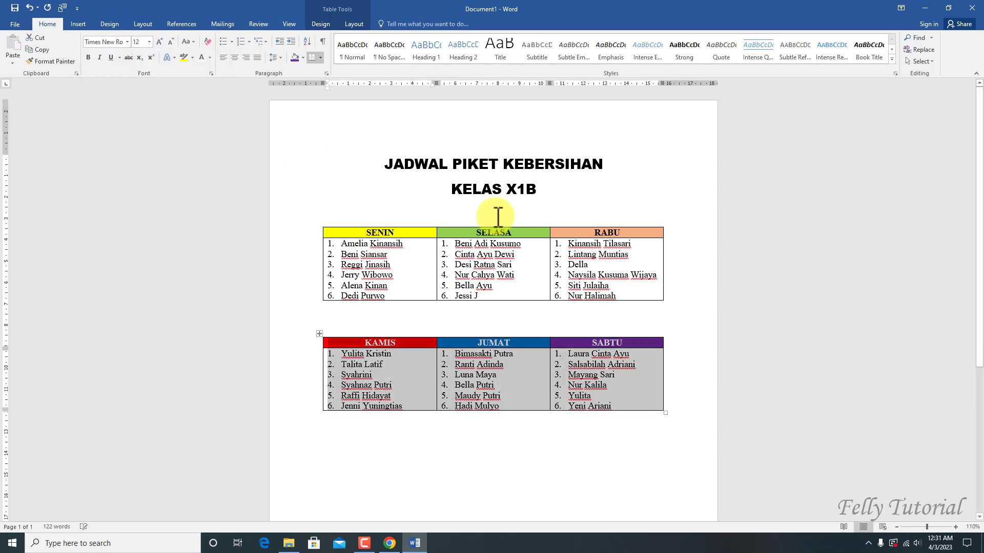
Step: Scroll back up so the title and both tables are in view
left_click(648, 261)
scroll(671, 307, "down", 5)
scroll(672, 310, "down", 1)
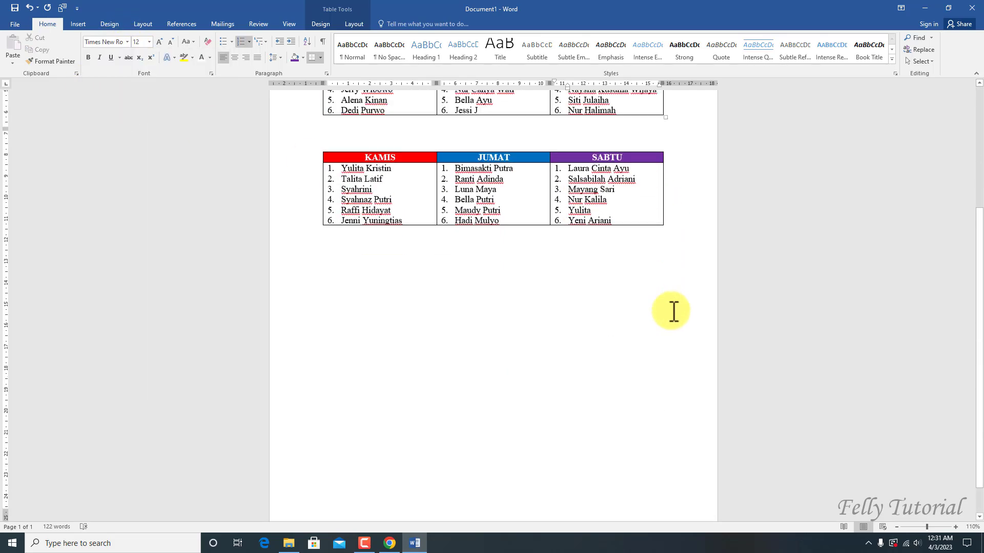
scroll(672, 310, "up", 2)
scroll(672, 310, "up", 2)
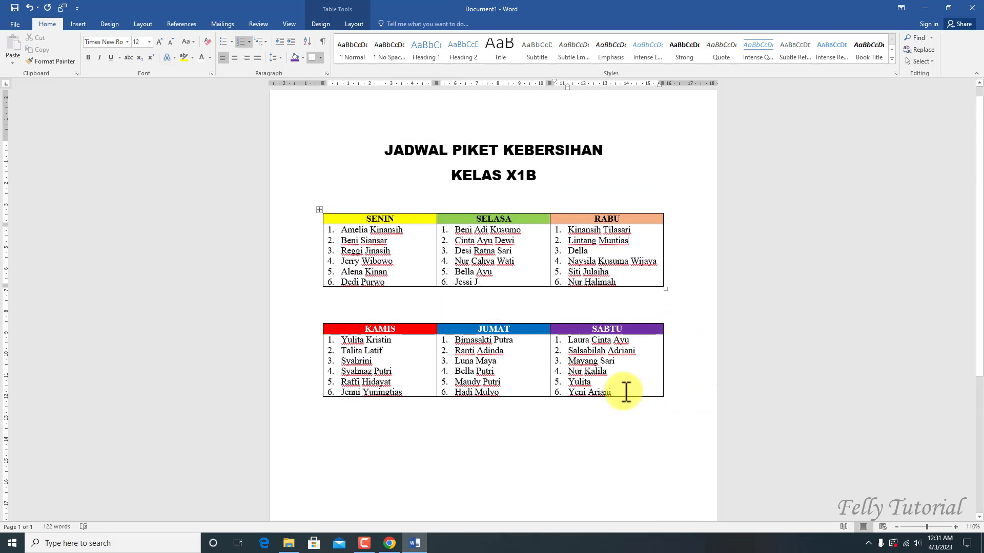
Step: Set the text in both day roster tables to 14 pt with 1.15 line spacing
mouse_move(626, 393)
left_mouse_down()
mouse_move(320, 244)
mouse_move(314, 221)
left_mouse_up()
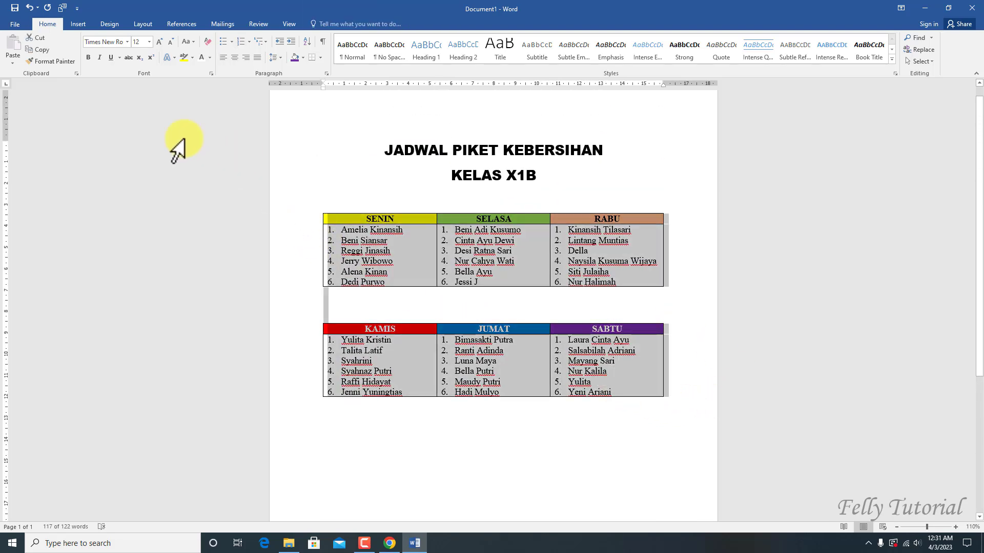
left_click(149, 41)
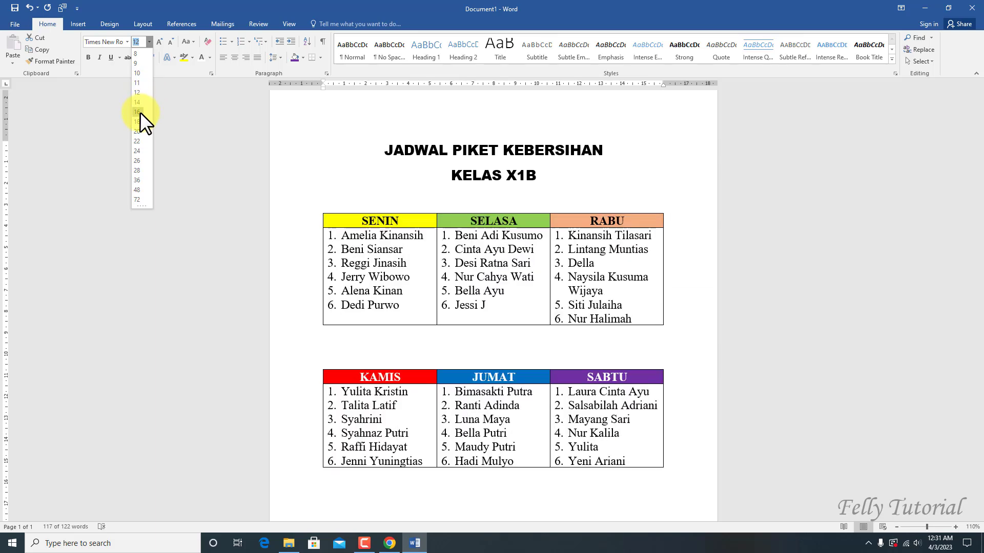
left_click(137, 103)
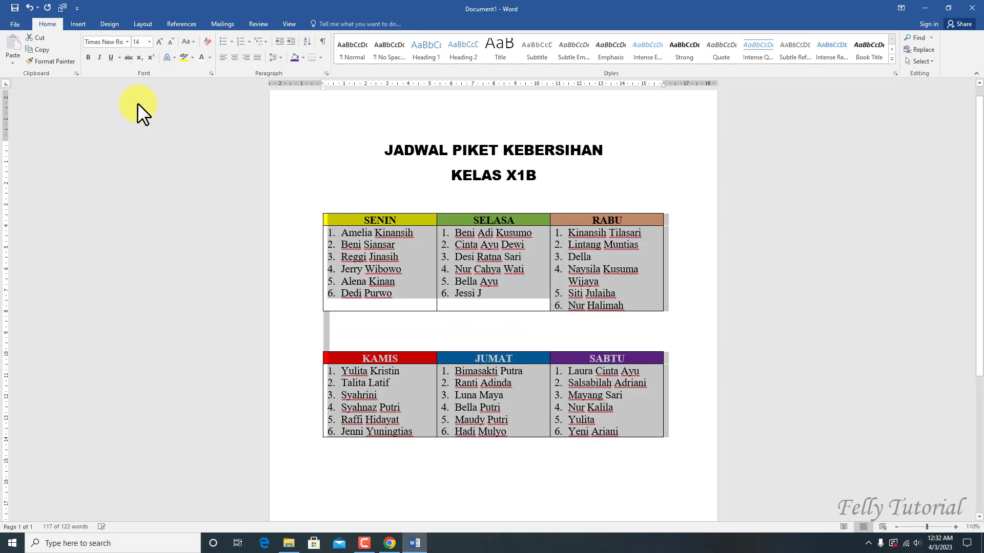
left_click(279, 60)
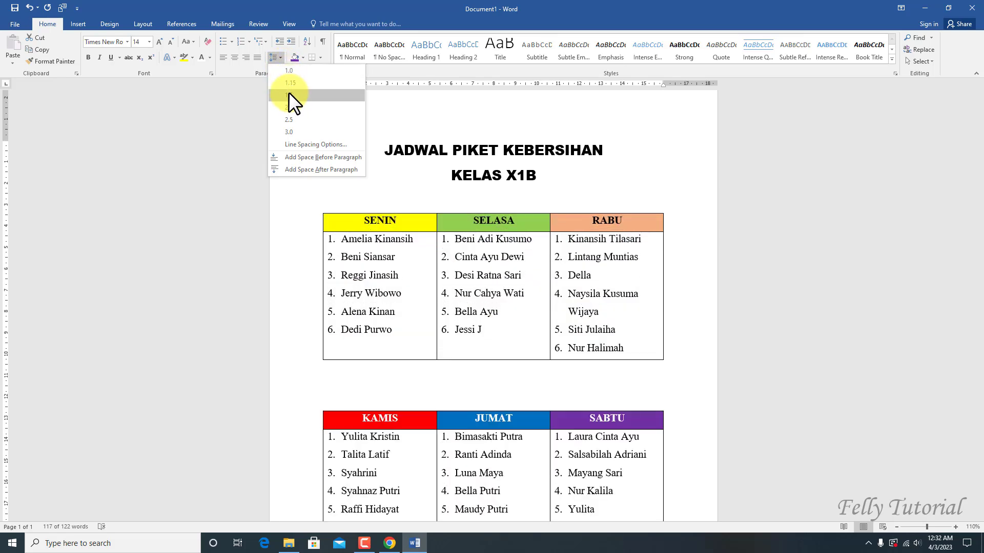
left_click(288, 83)
scroll(588, 186, "up", 1)
left_click(588, 189)
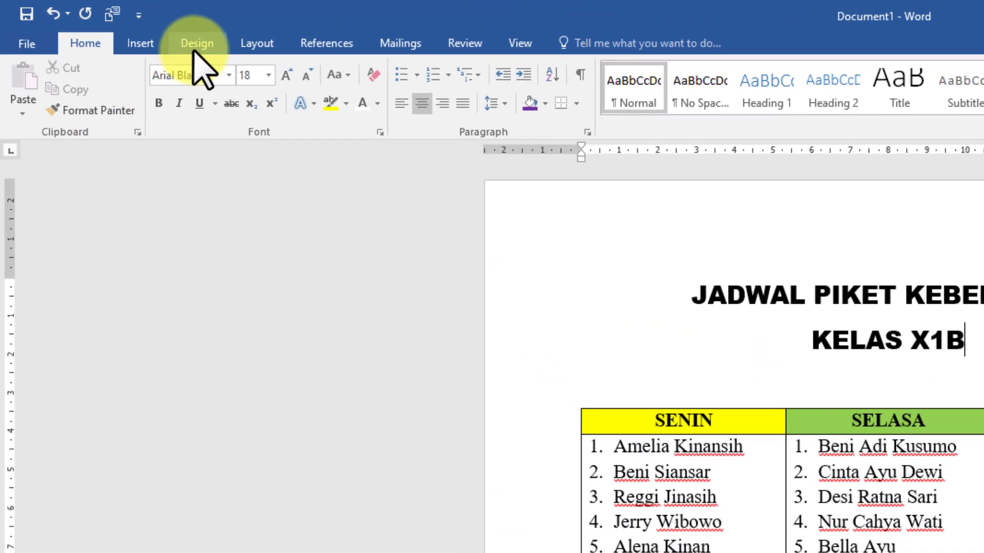
Step: Open Borders and Shading at the Page Border tab from the Design ribbon
left_click(195, 48)
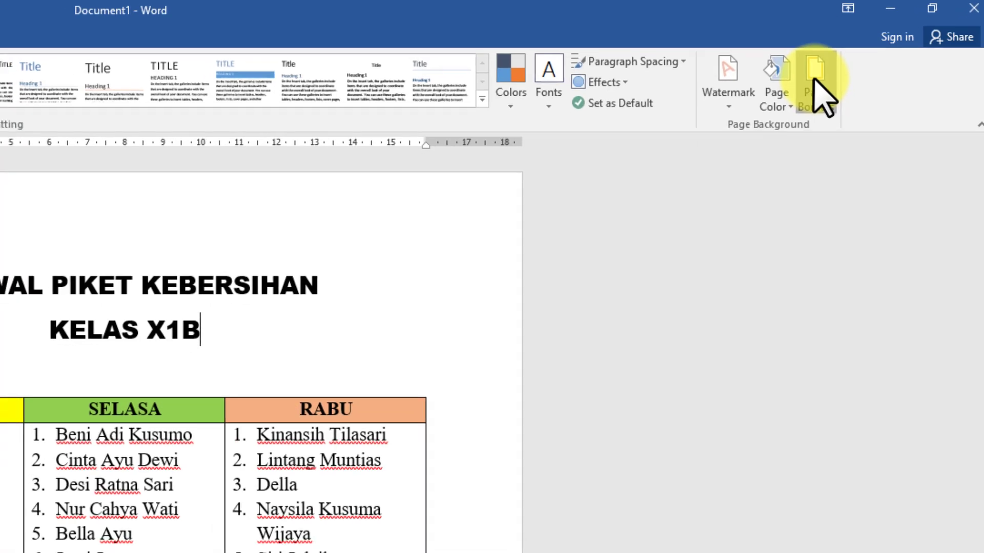
left_click(801, 87)
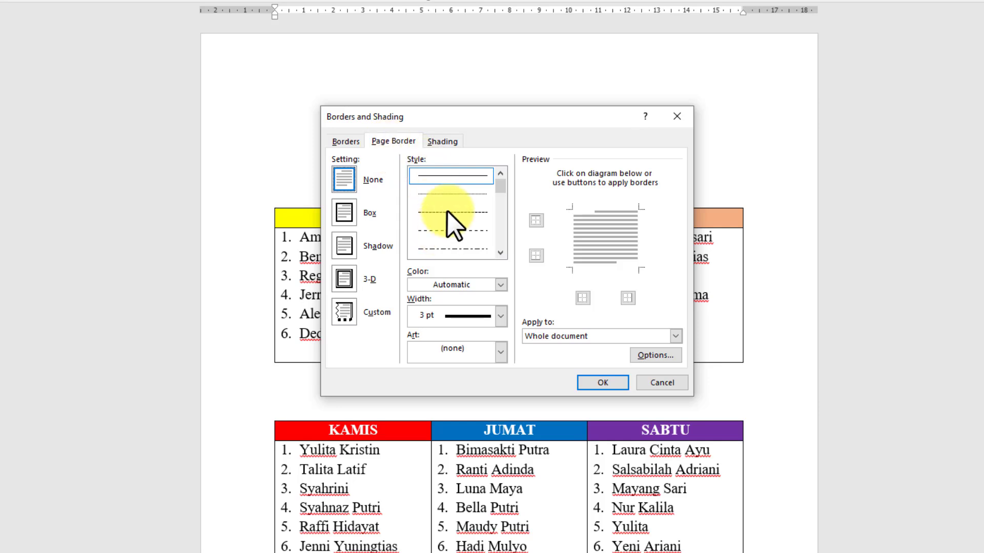
Step: Browse the border line styles and Art border list without choosing an art border
left_click(499, 254)
left_click(499, 254)
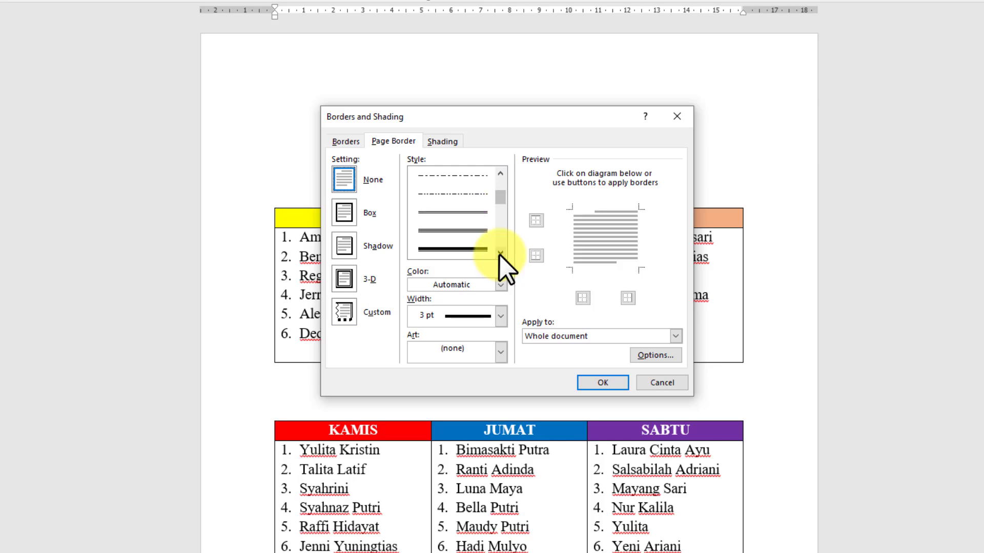
left_click(499, 254)
left_click(499, 253)
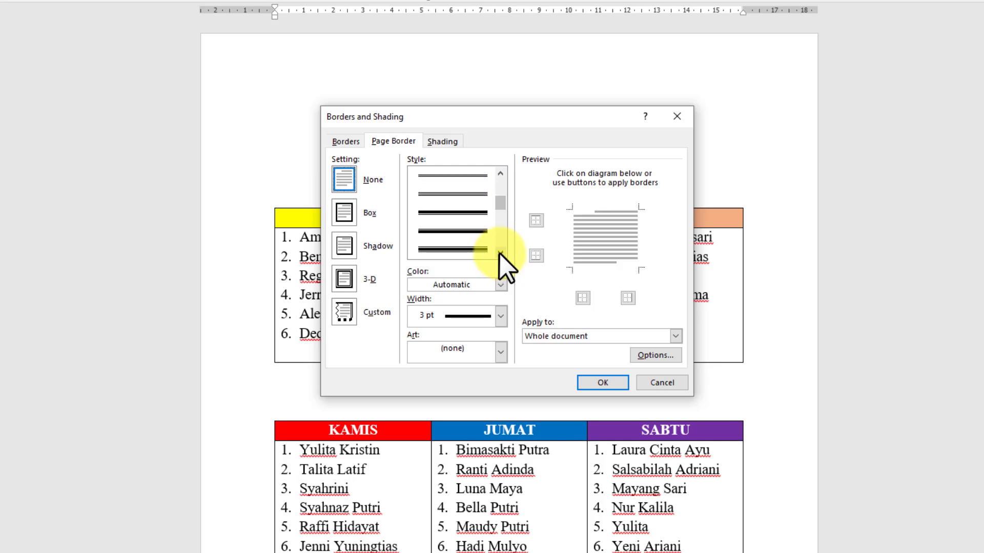
left_click(499, 253)
left_click(499, 253)
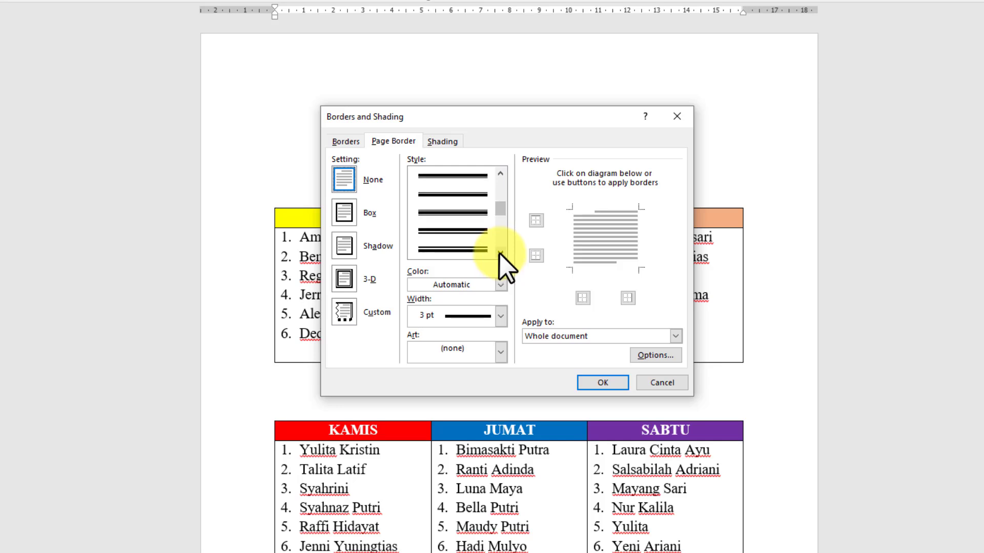
left_click(501, 353)
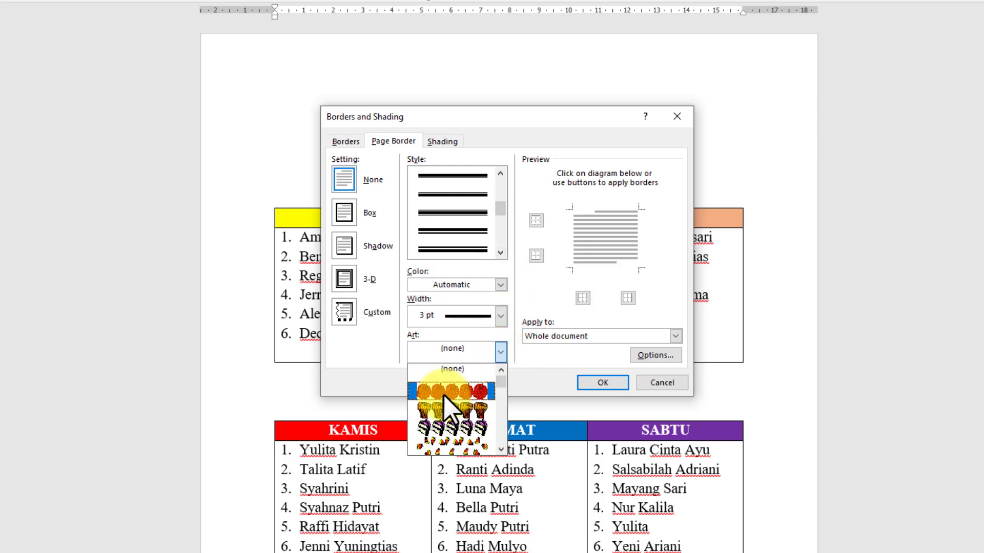
left_click(500, 450)
left_click(501, 450)
left_click(501, 449)
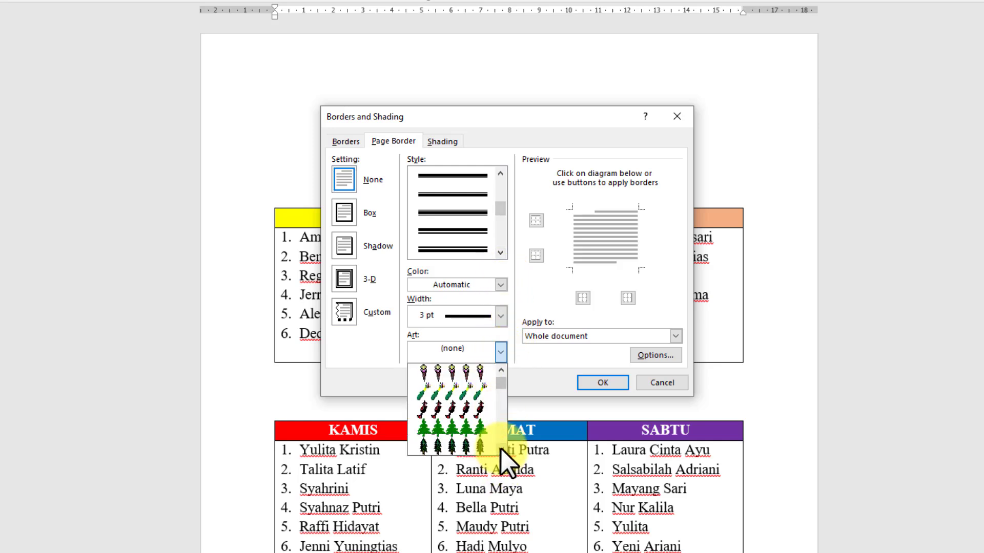
left_click(501, 449)
left_click(500, 449)
left_click(508, 389)
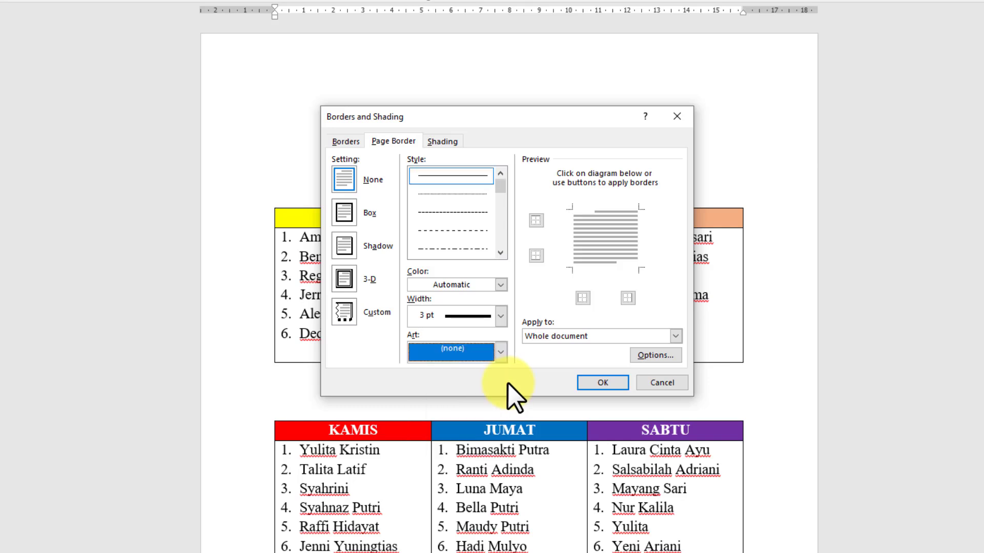
left_click(500, 358)
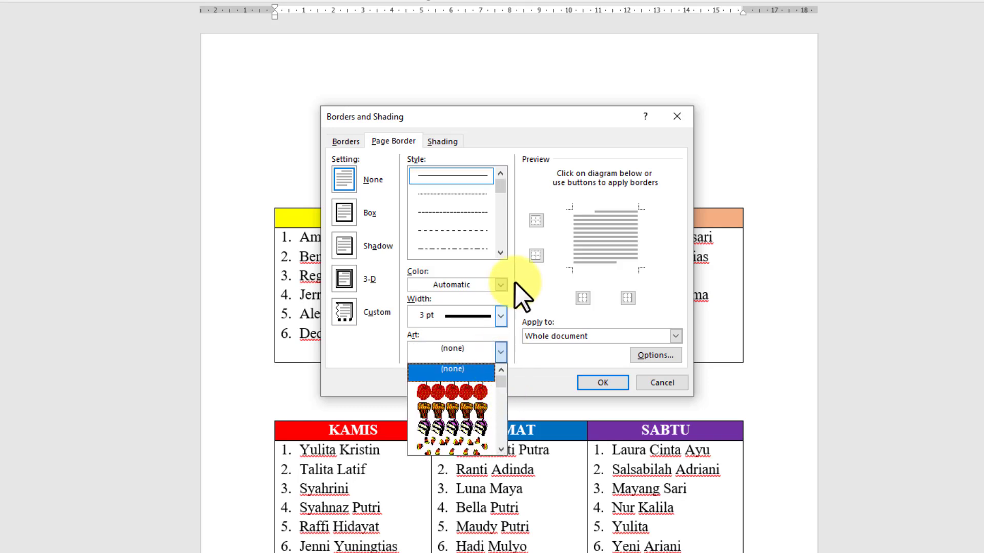
left_click(499, 254)
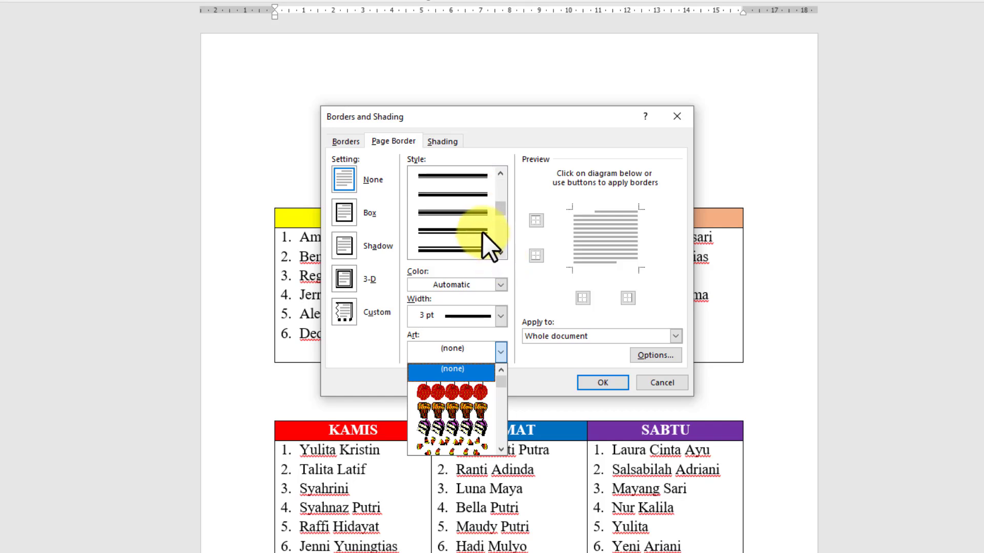
Step: Apply a purple thick-thin double-line box border around the page
left_click(482, 248)
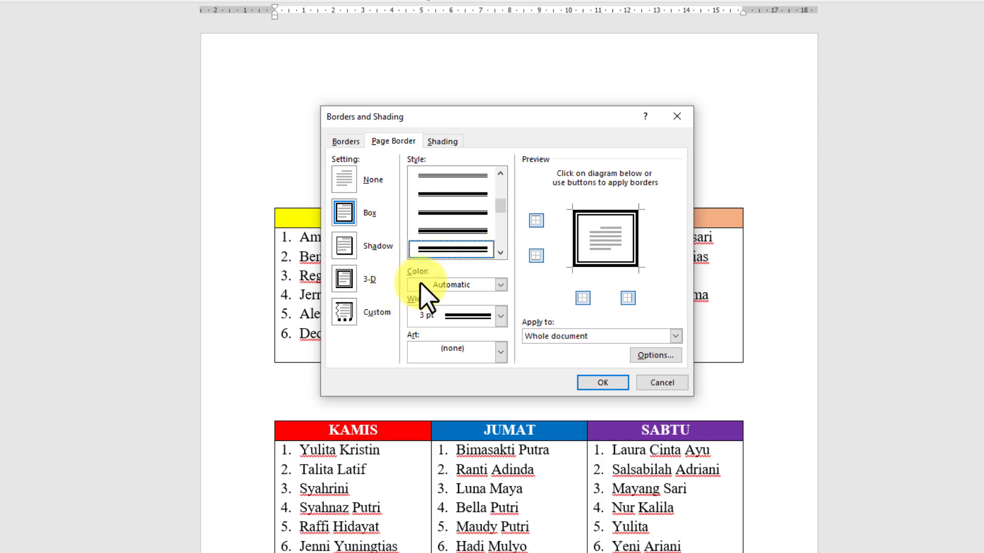
left_click(501, 285)
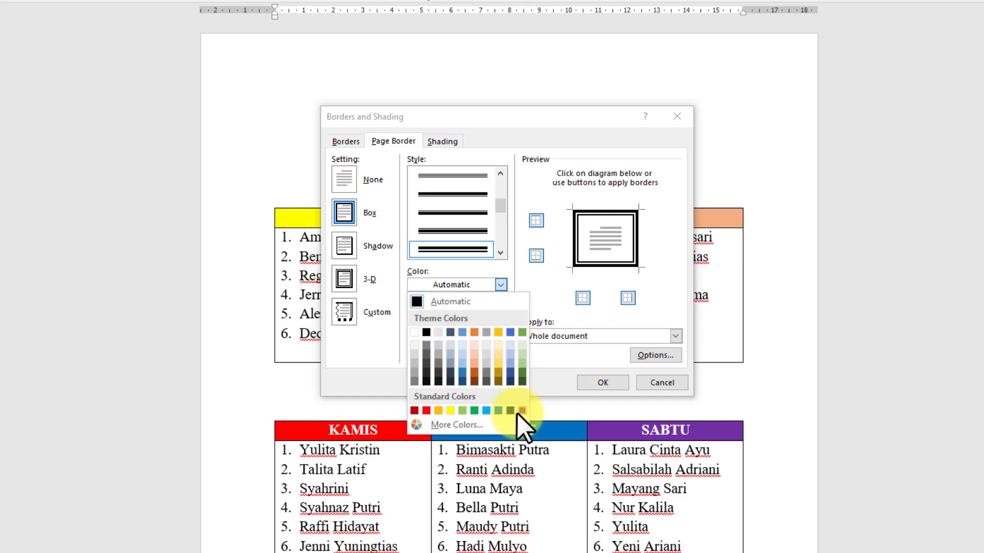
left_click(519, 411)
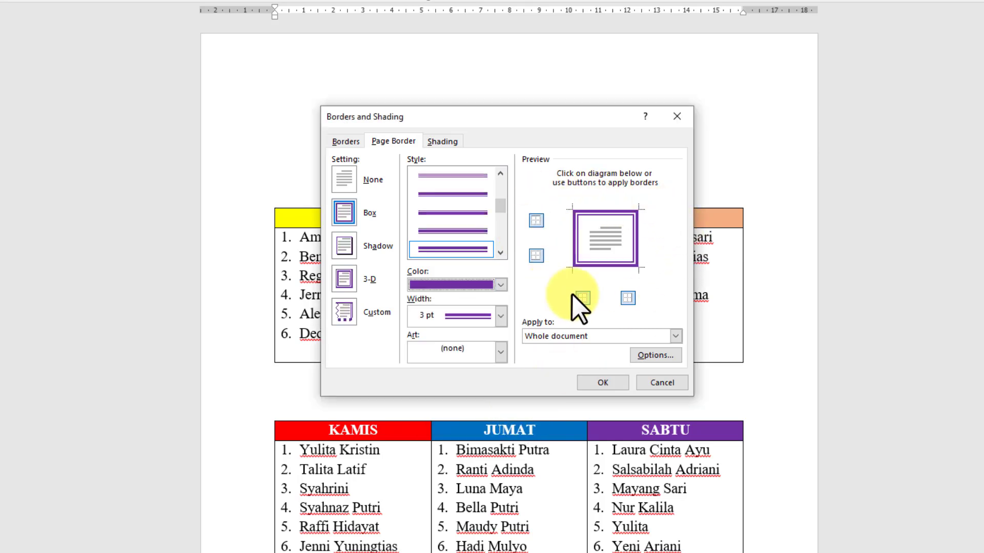
left_click(603, 383)
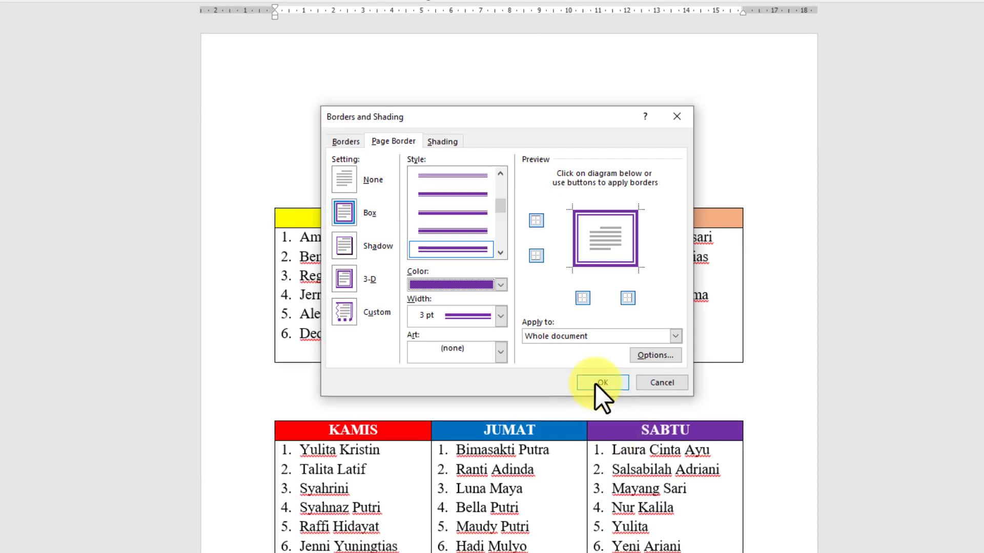
Step: Review the bordered page and open the Print preview with Ctrl+P
scroll(559, 361, "down", 5)
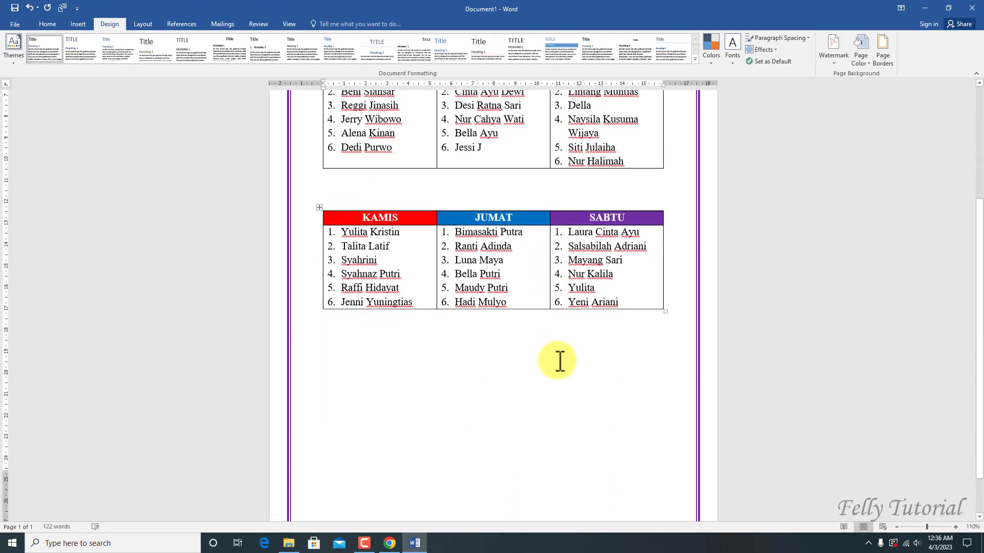
scroll(558, 358, "up", 3)
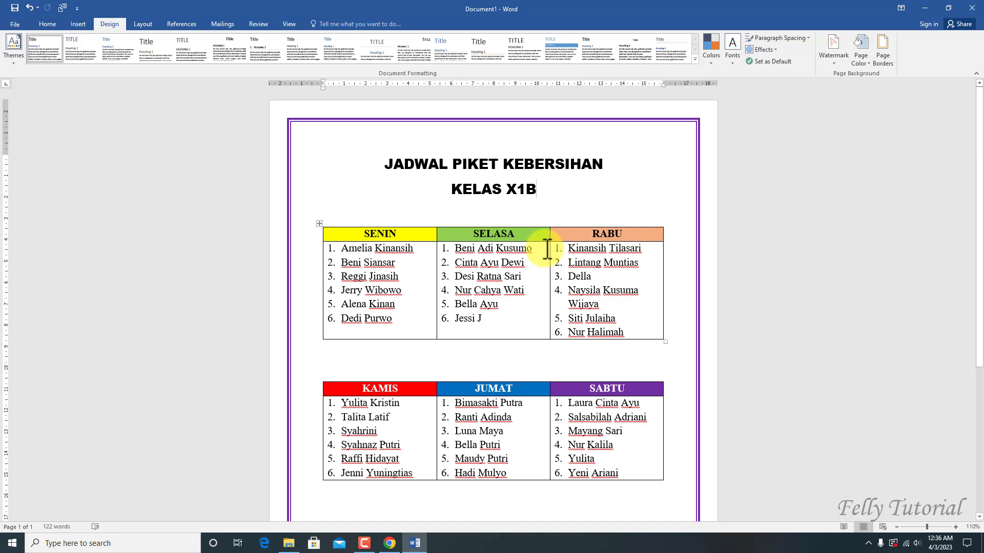
key("ctrl+p")
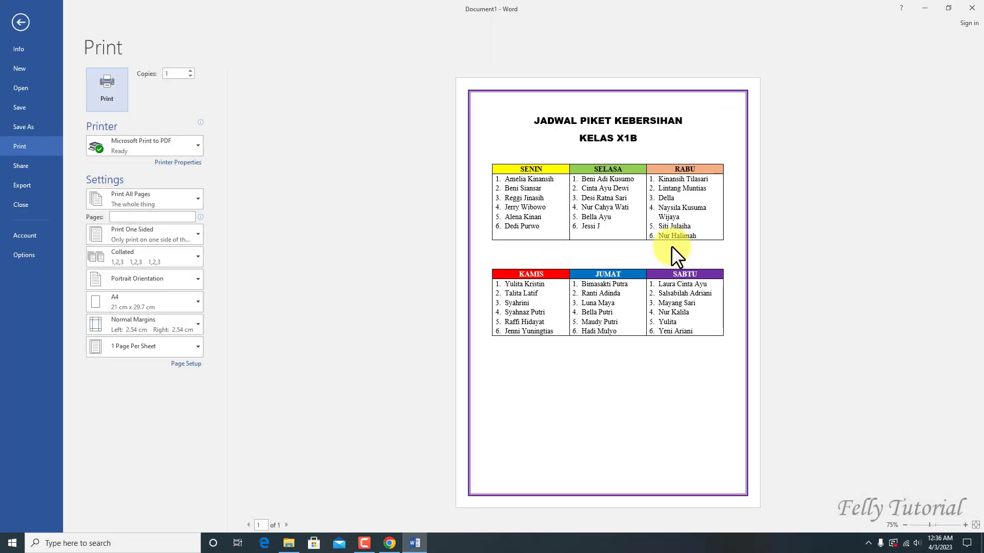